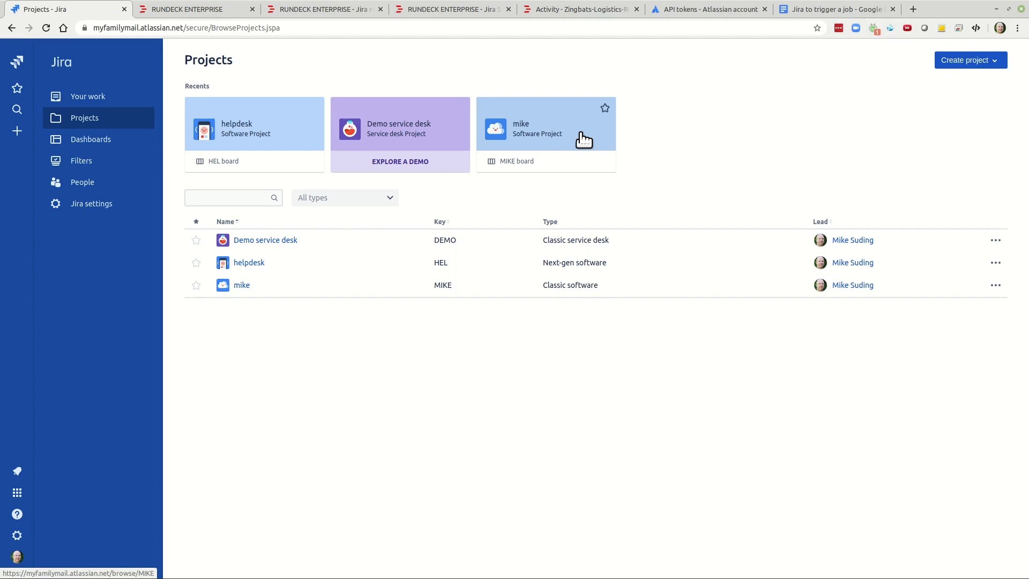
# Create a Task issue in the mike Jira project with summary "mike 152" and description "aaa".
pyautogui.click(526, 128)
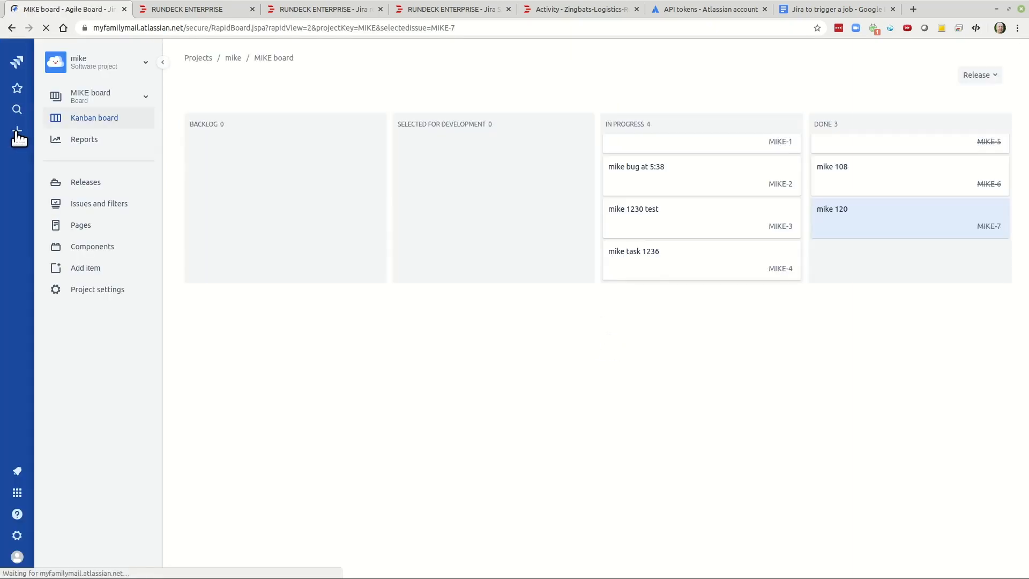
pyautogui.click(18, 132)
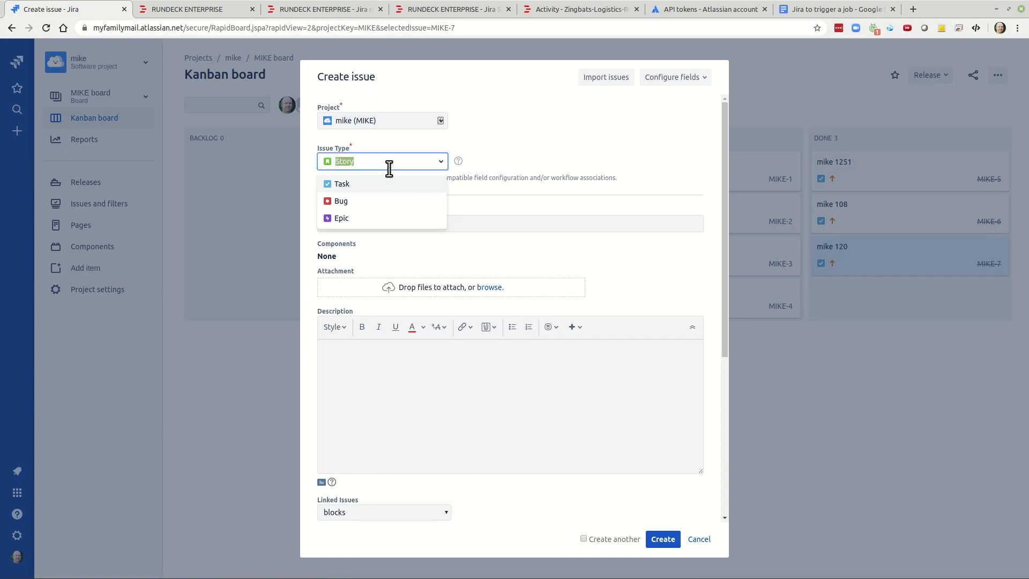
pyautogui.click(397, 162)
pyautogui.click(372, 183)
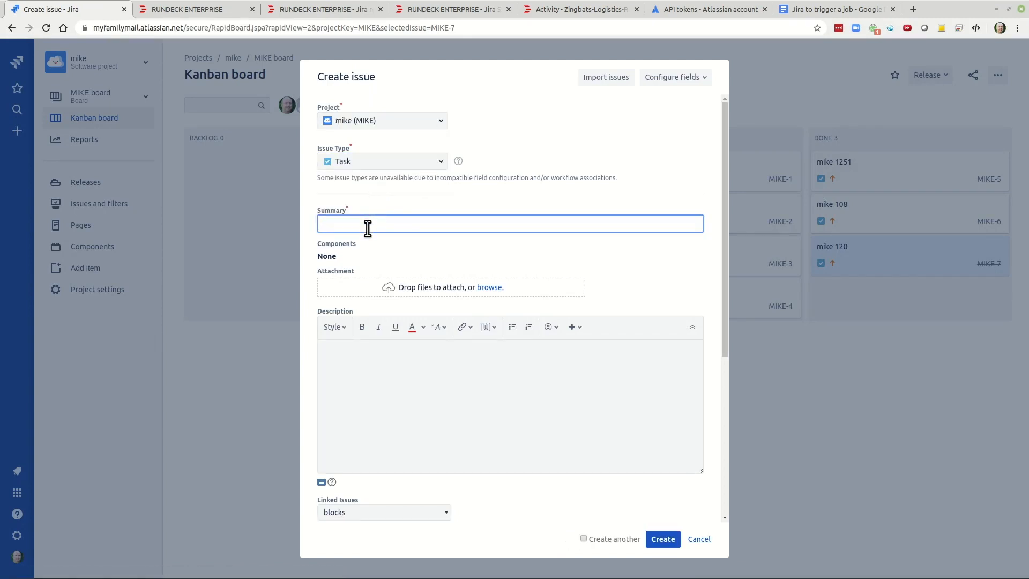
pyautogui.write('mike')
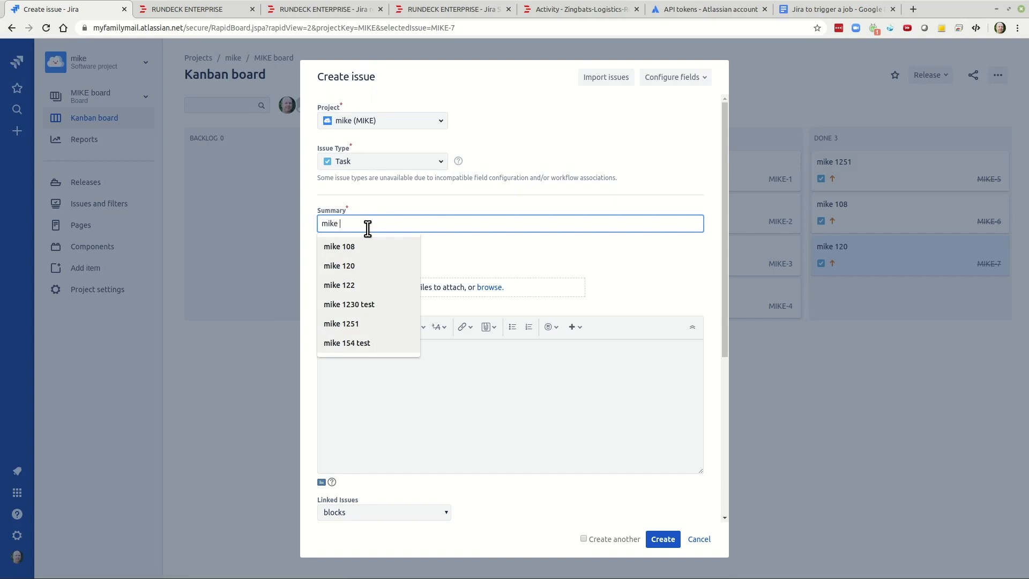
pyautogui.write(' 152')
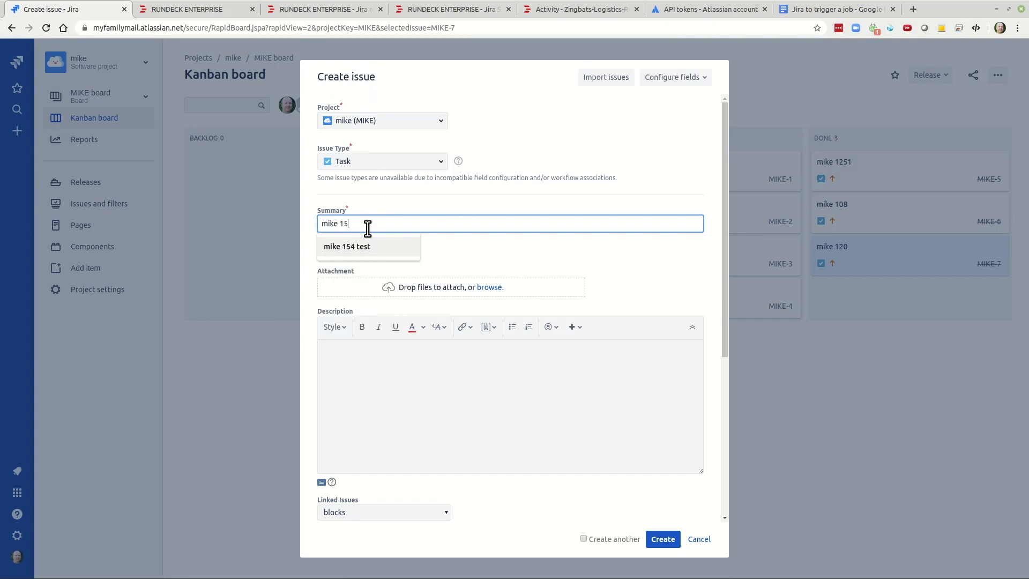
pyautogui.click(370, 432)
pyautogui.write('aaa')
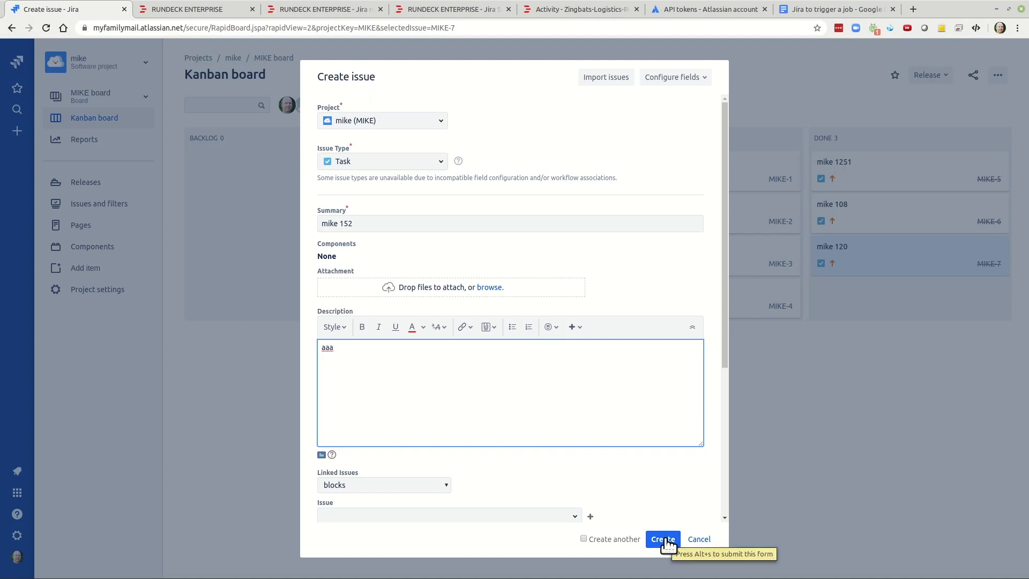
pyautogui.click(663, 539)
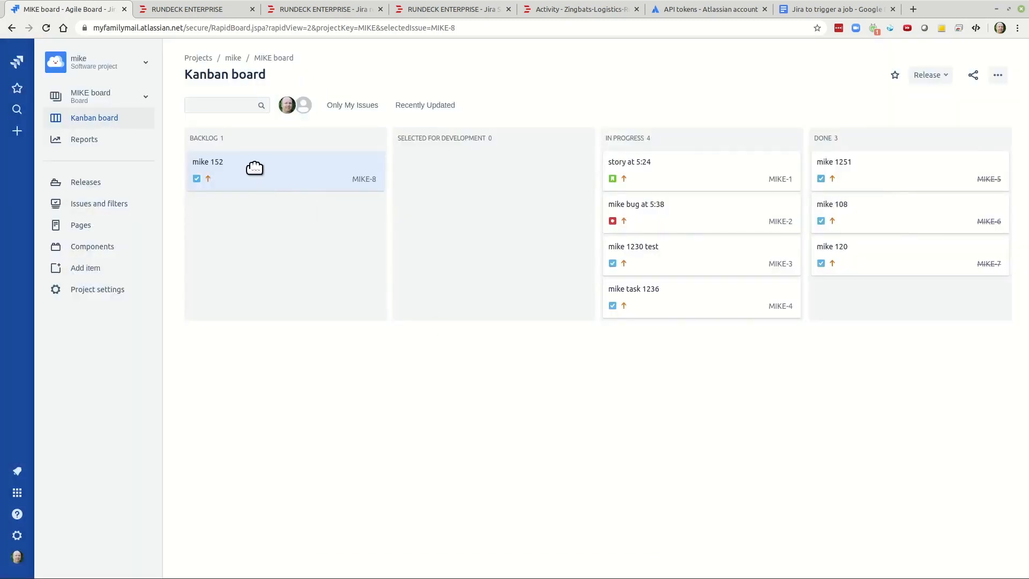
# Check the mike 152 issue's status and comments, and switch to Rundeck to review the project's refreshed execution activity.
pyautogui.click(244, 170)
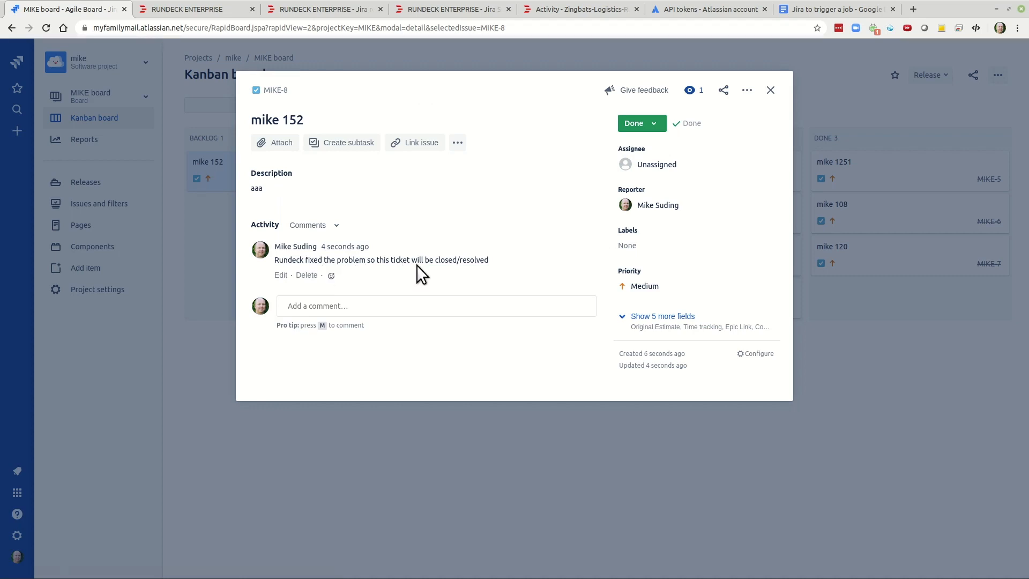
pyautogui.click(574, 5)
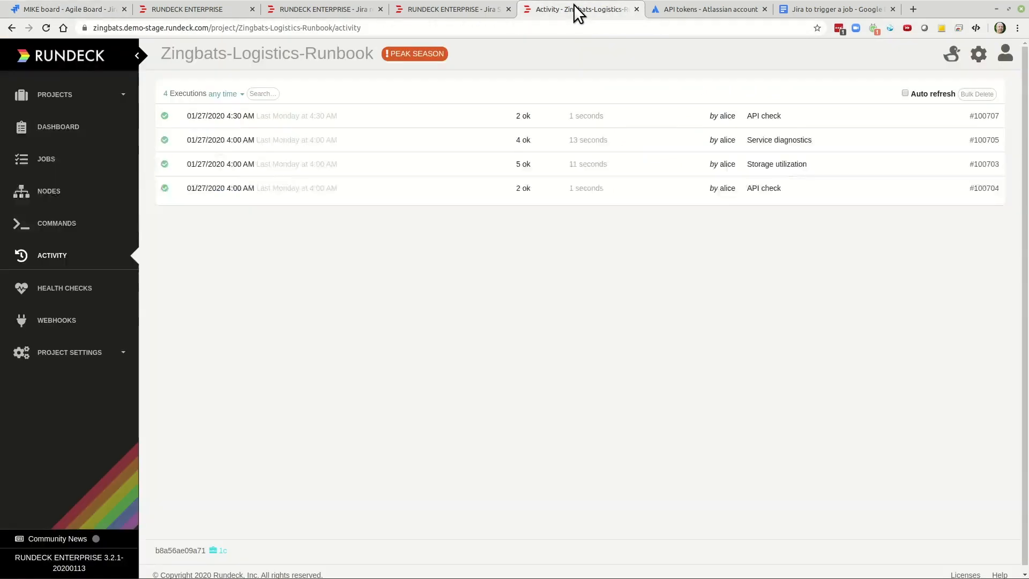
pyautogui.click(52, 253)
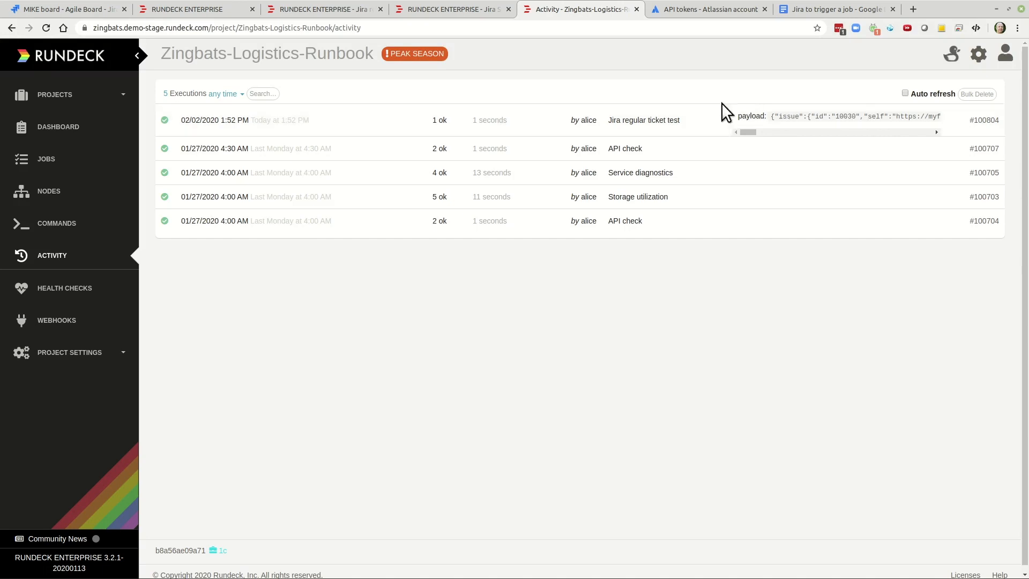
# Open the Rundeck job "Jira regular ticket test" for editing and review its workflow steps.
pyautogui.click(458, 8)
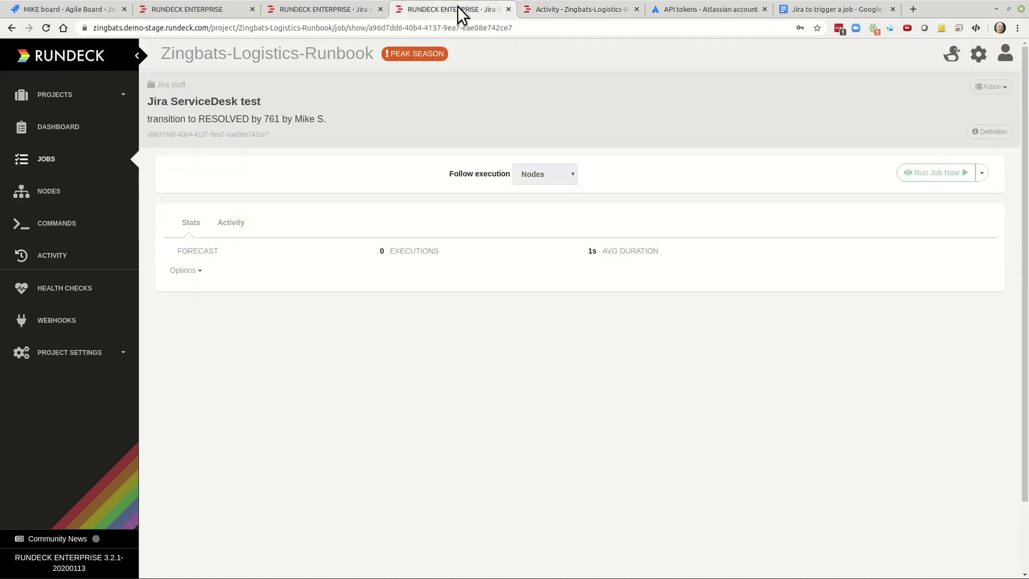
pyautogui.click(339, 8)
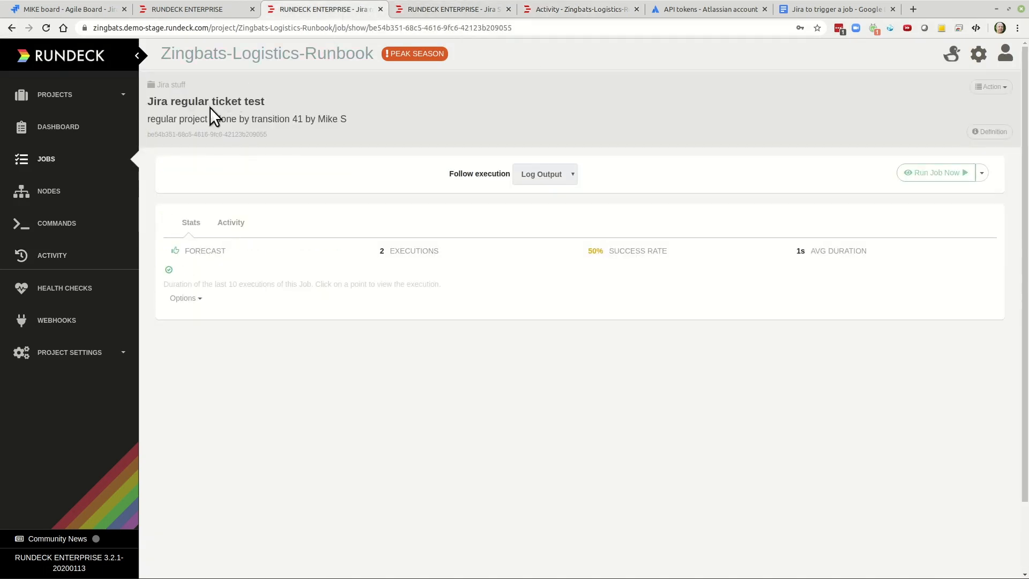
pyautogui.click(989, 87)
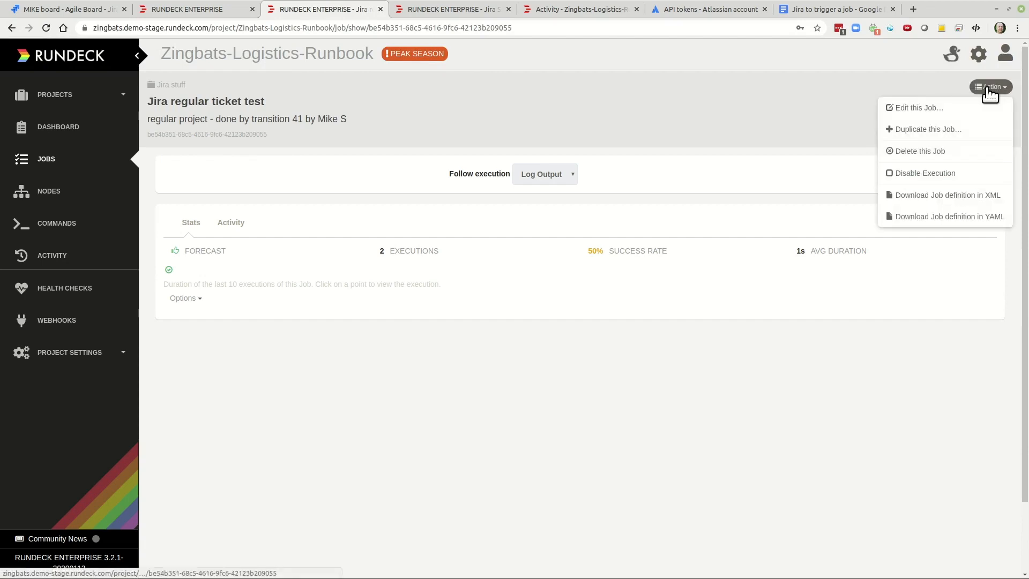
pyautogui.click(926, 107)
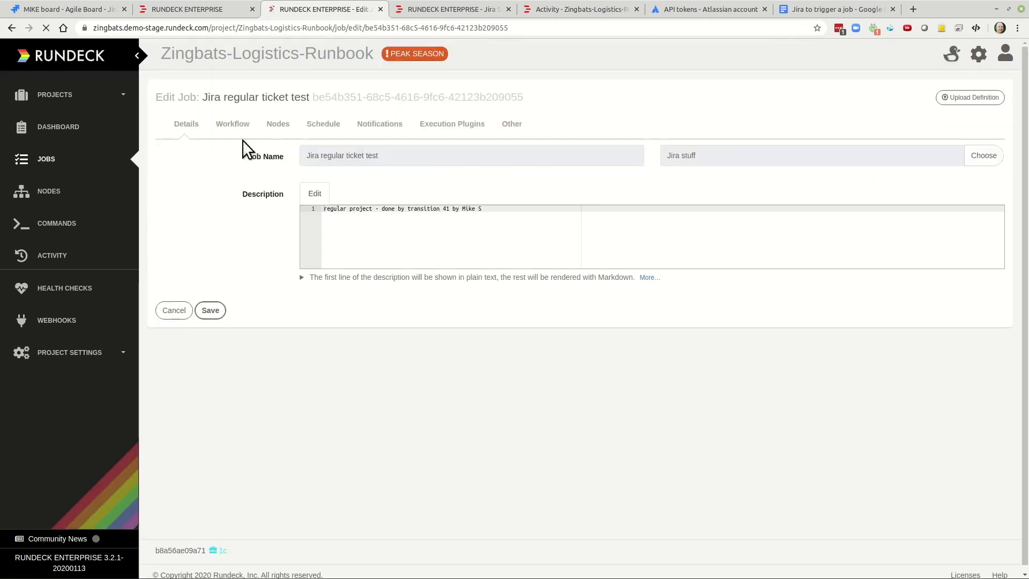
pyautogui.click(223, 126)
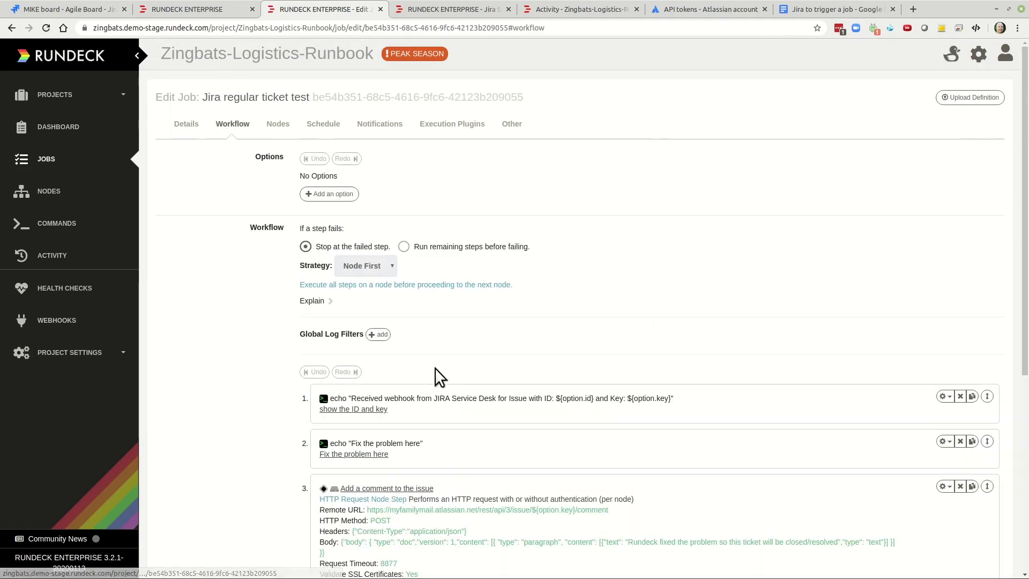
pyautogui.scroll(-2, 436, 375)
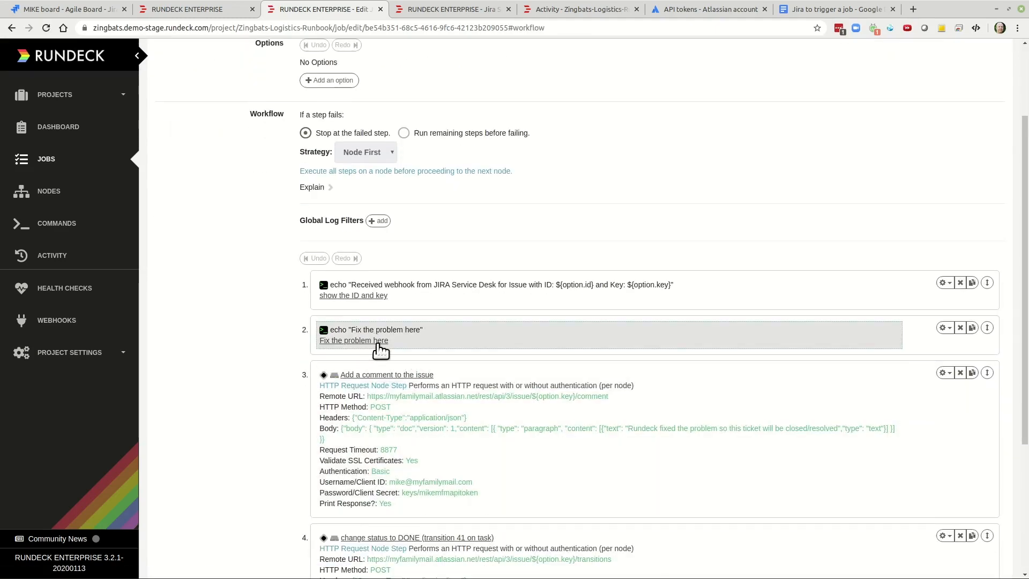
pyautogui.scroll(-3, 380, 350)
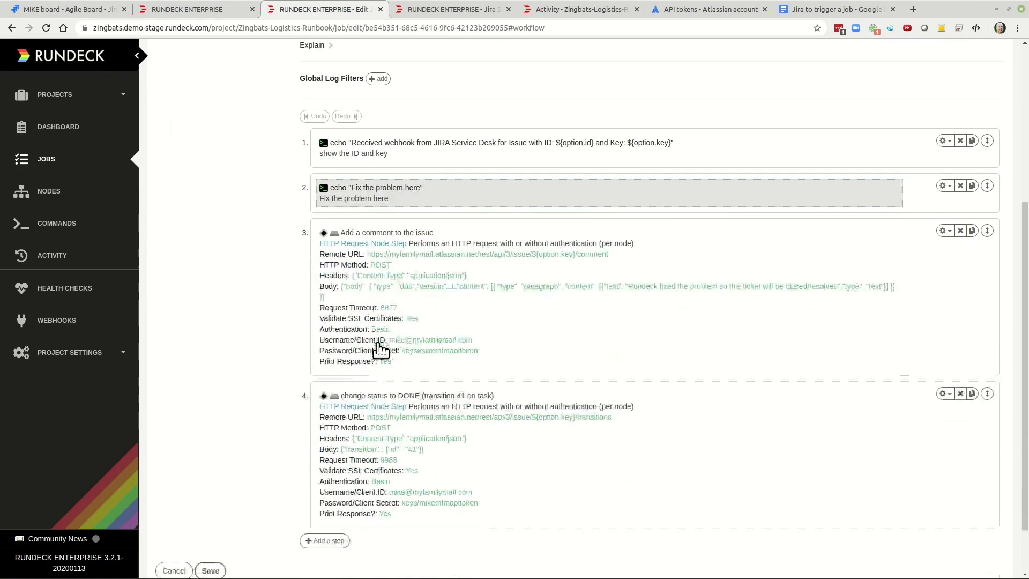
# Examine the request, authentication and response settings of the "Add a comment to the issue" workflow step, and close it without changes.
pyautogui.click(413, 295)
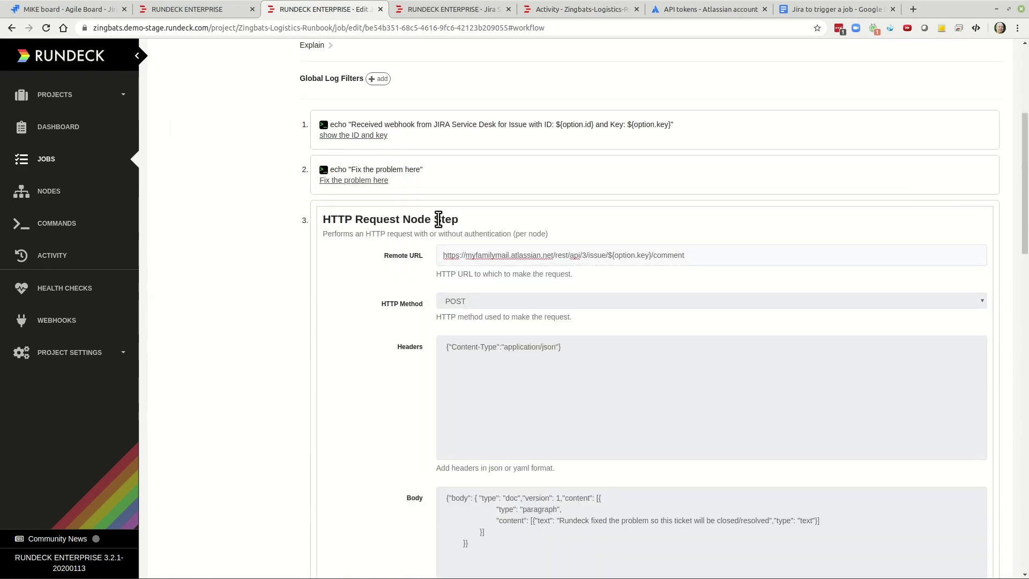
pyautogui.scroll(-2, 388, 308)
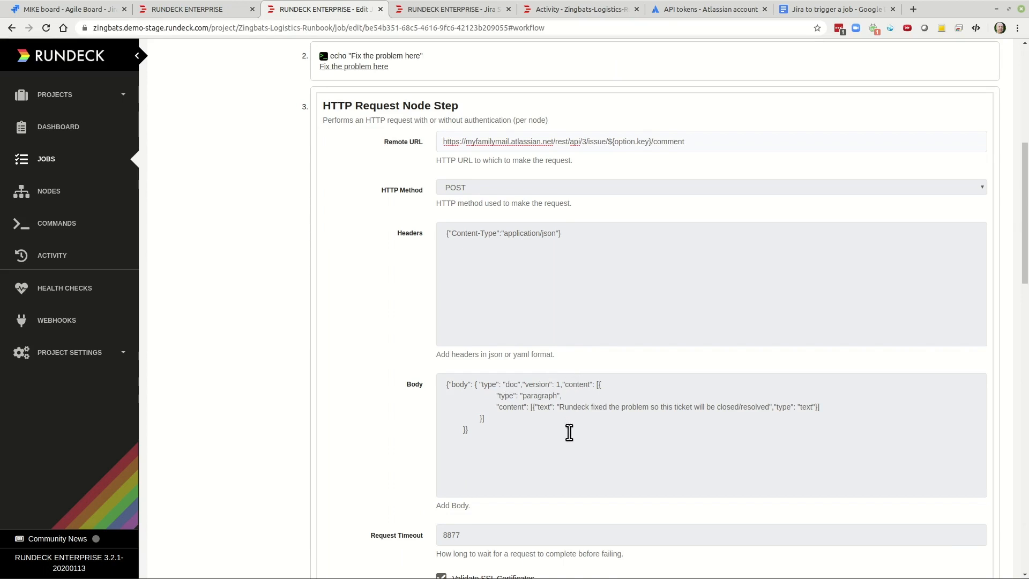
pyautogui.scroll(-7, 569, 432)
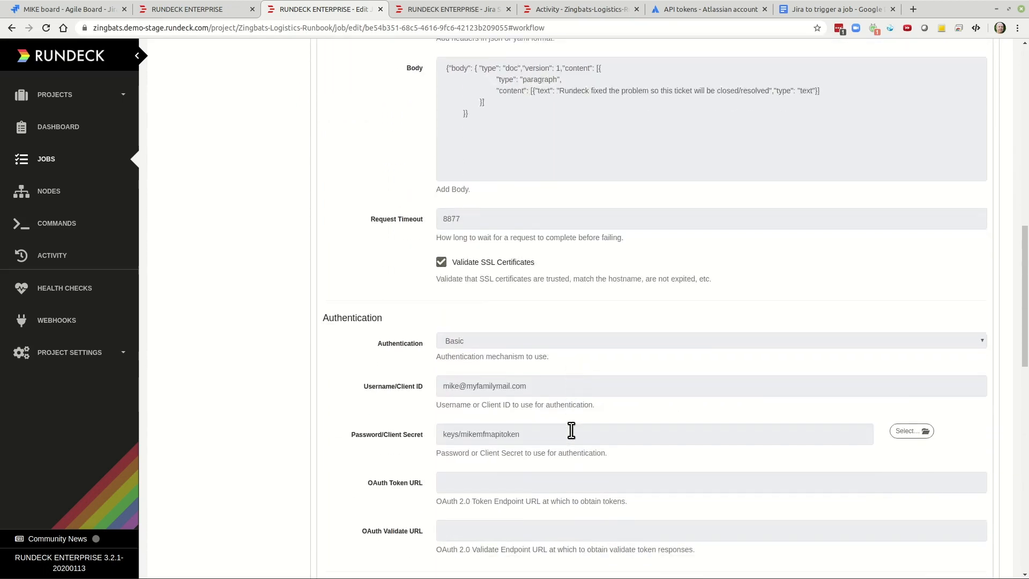
pyautogui.scroll(-1, 571, 431)
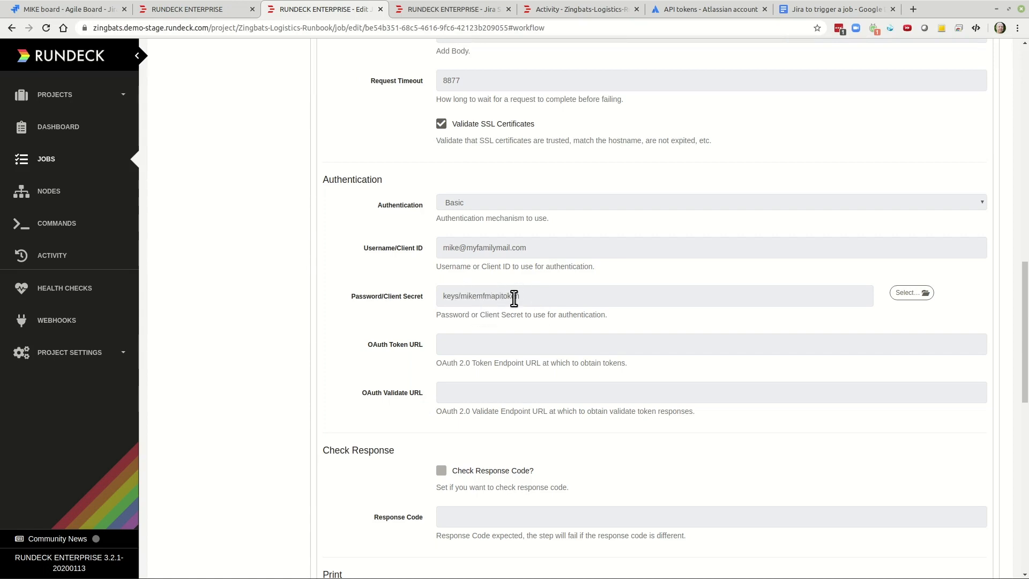
pyautogui.scroll(-4, 524, 294)
pyautogui.scroll(-2, 521, 299)
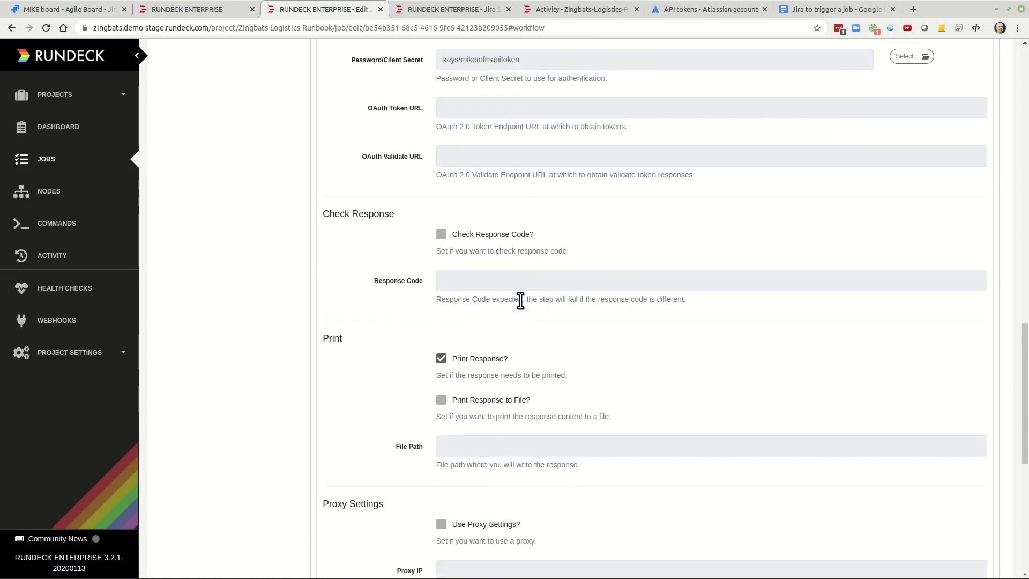
pyautogui.scroll(-4, 476, 326)
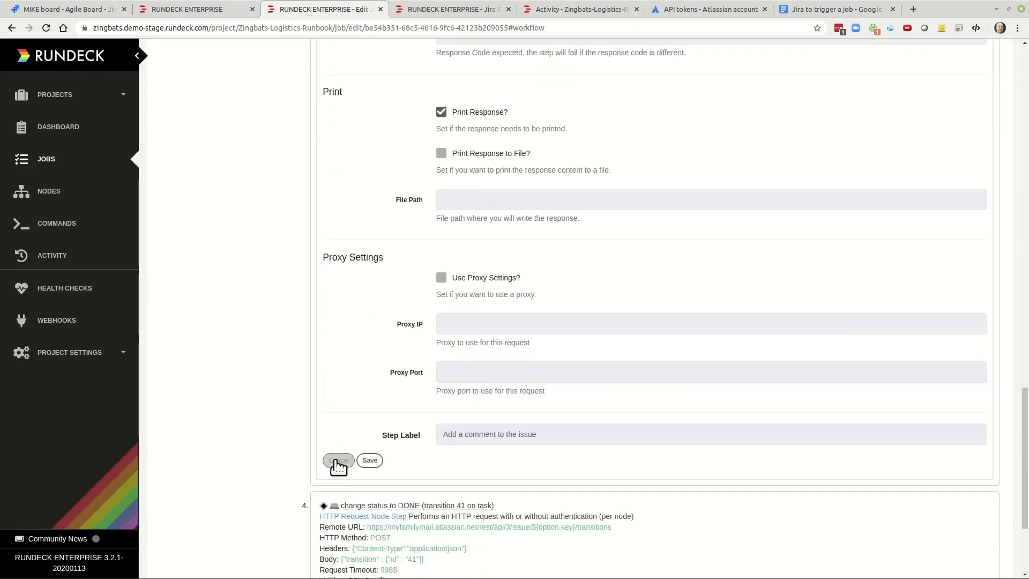
pyautogui.click(338, 460)
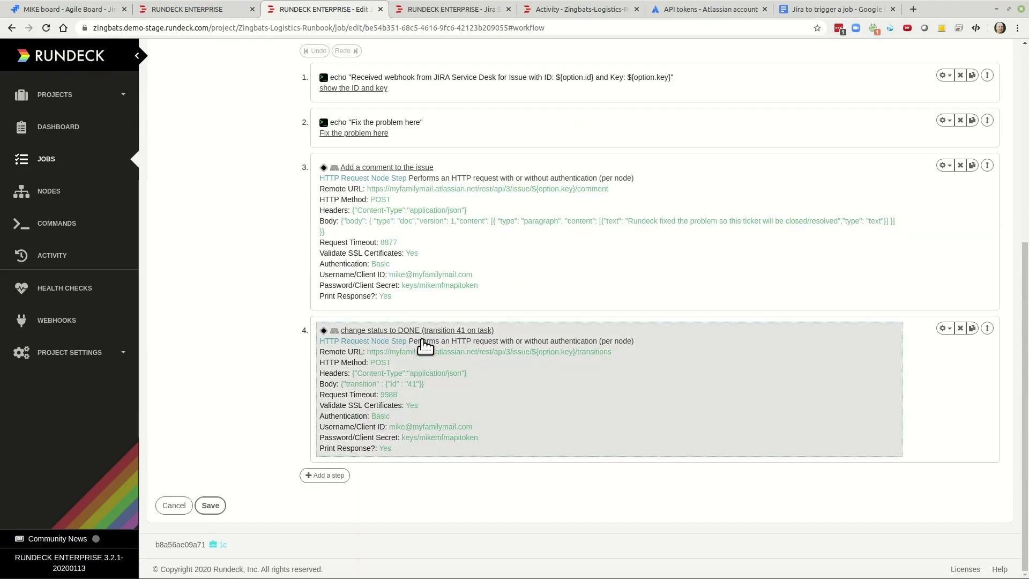
# Examine the URL, body and authentication settings of the "change status to DONE" workflow step, and close its form.
pyautogui.click(419, 350)
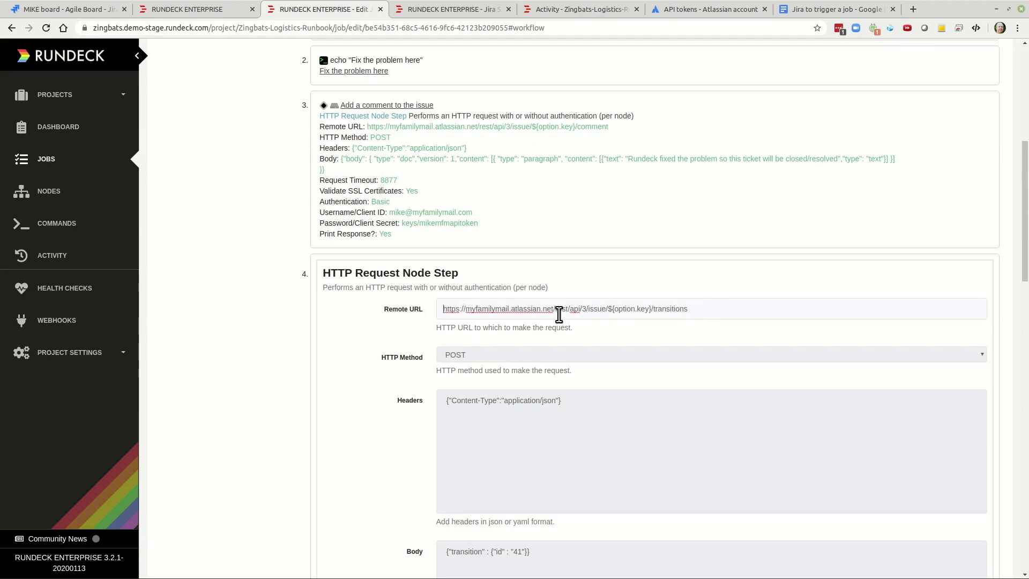
pyautogui.scroll(-2, 455, 312)
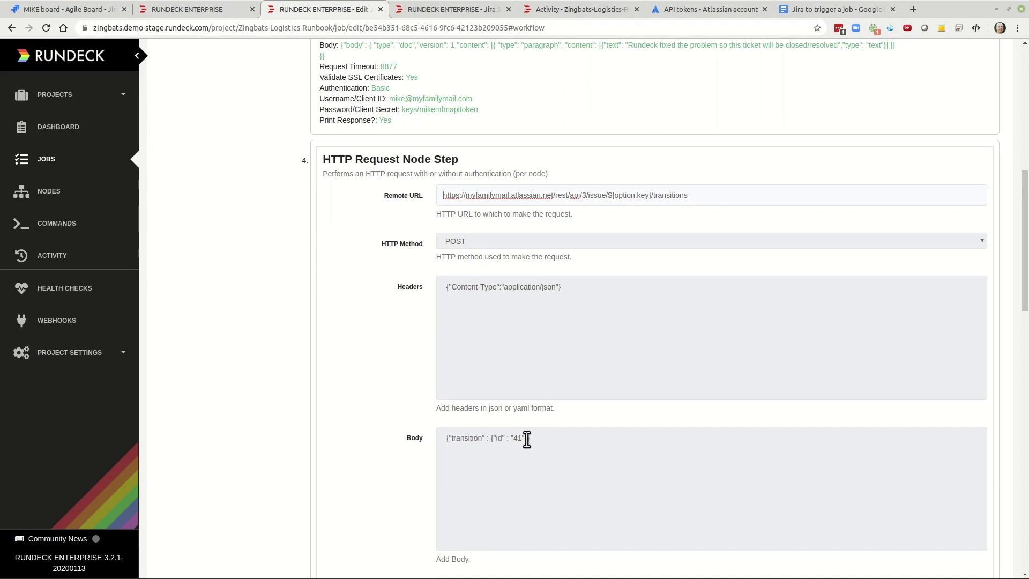
pyautogui.scroll(-2, 536, 440)
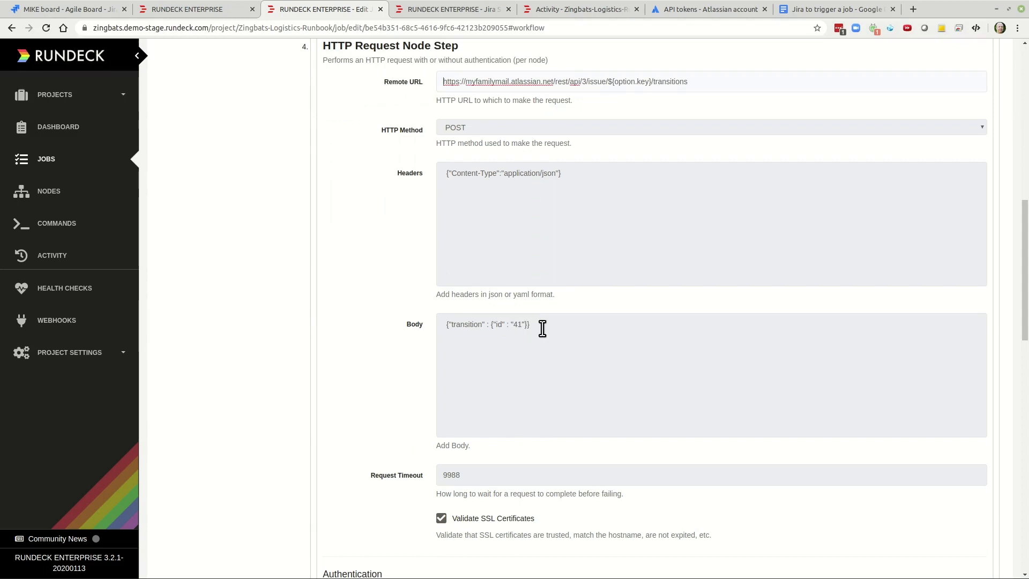
pyautogui.scroll(-2, 543, 328)
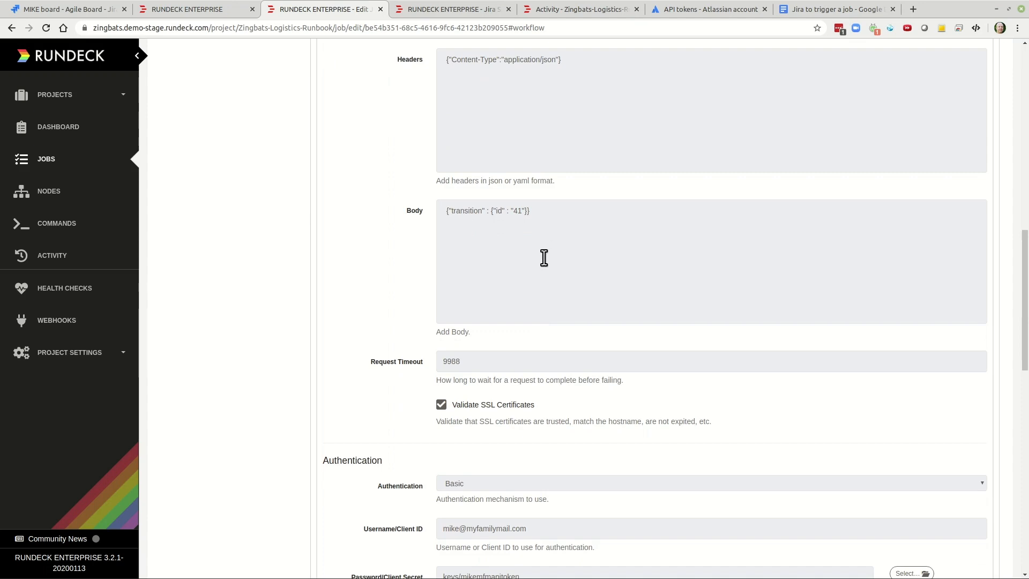
pyautogui.scroll(-2, 542, 262)
pyautogui.scroll(-1, 539, 266)
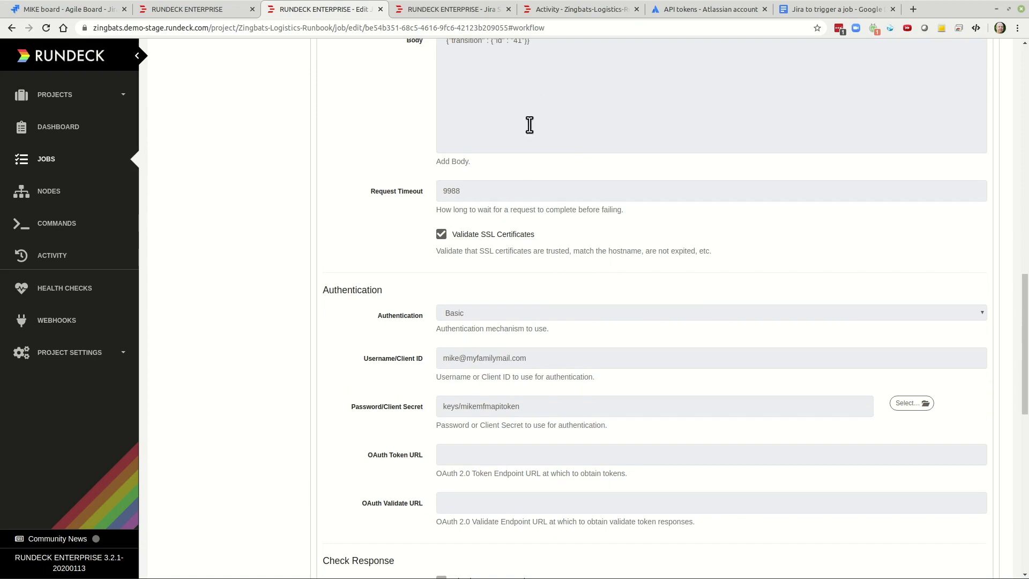
pyautogui.scroll(-10, 504, 392)
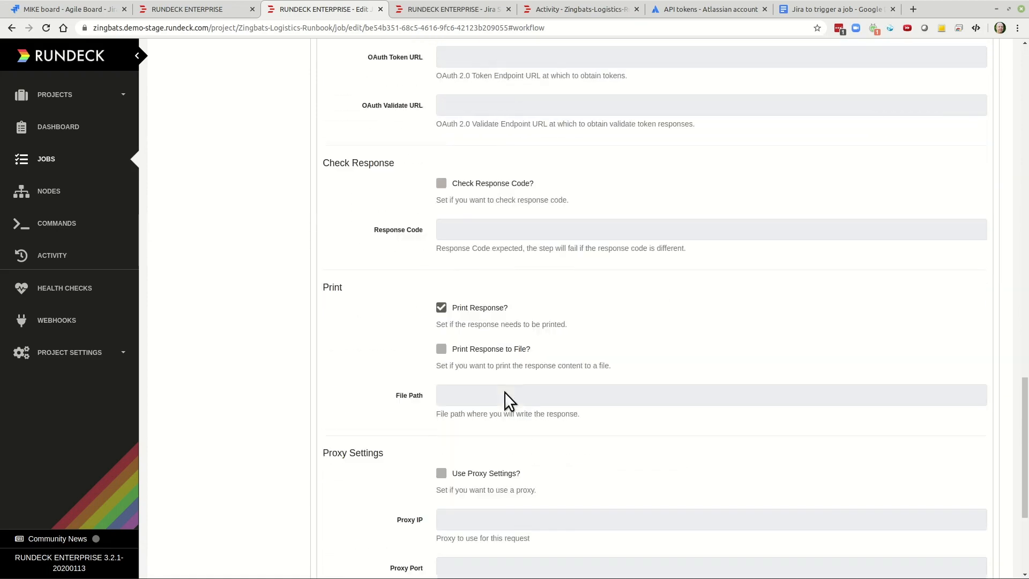
pyautogui.click(368, 456)
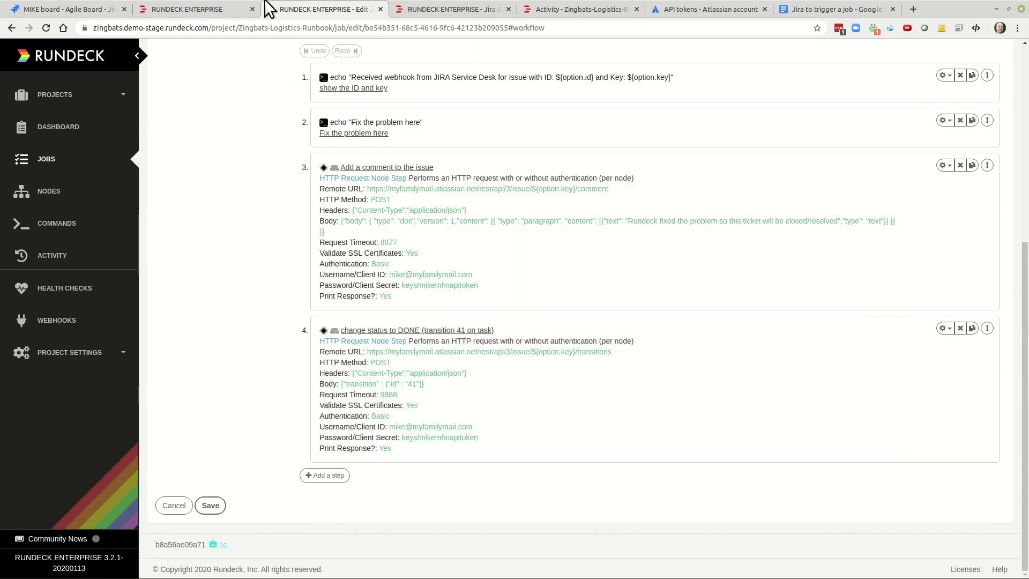
# Review the "Jira regular ticket Mike" webhook's settings in Rundeck, and switch to Jira to close the mike 152 issue and view the Kanban board.
pyautogui.click(234, 10)
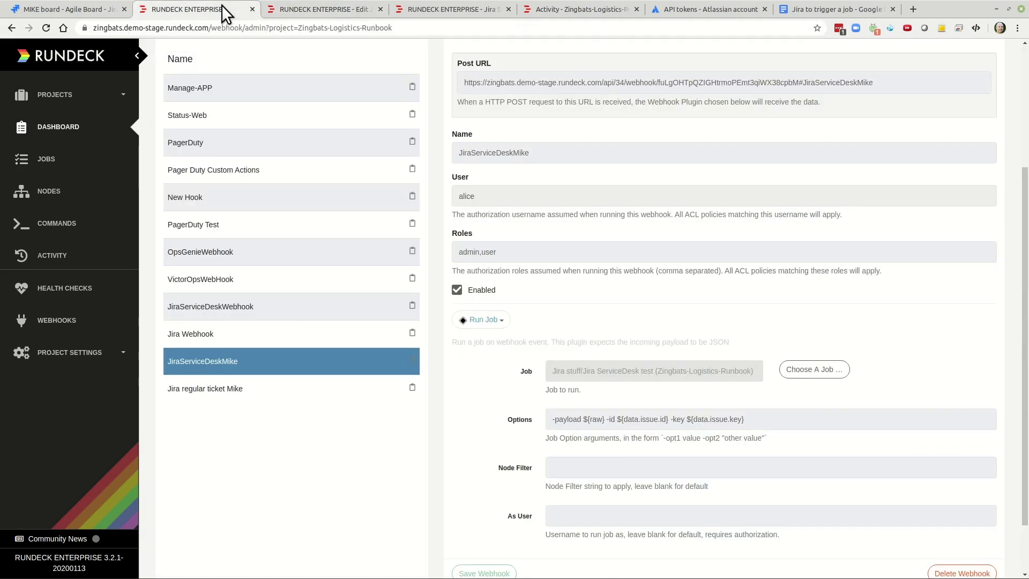
pyautogui.click(229, 397)
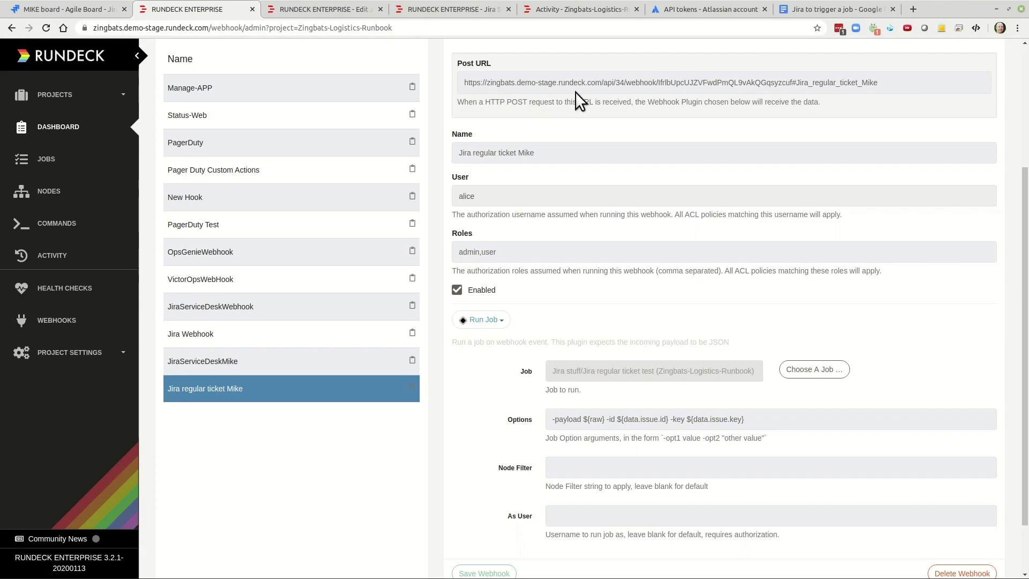
pyautogui.click(82, 6)
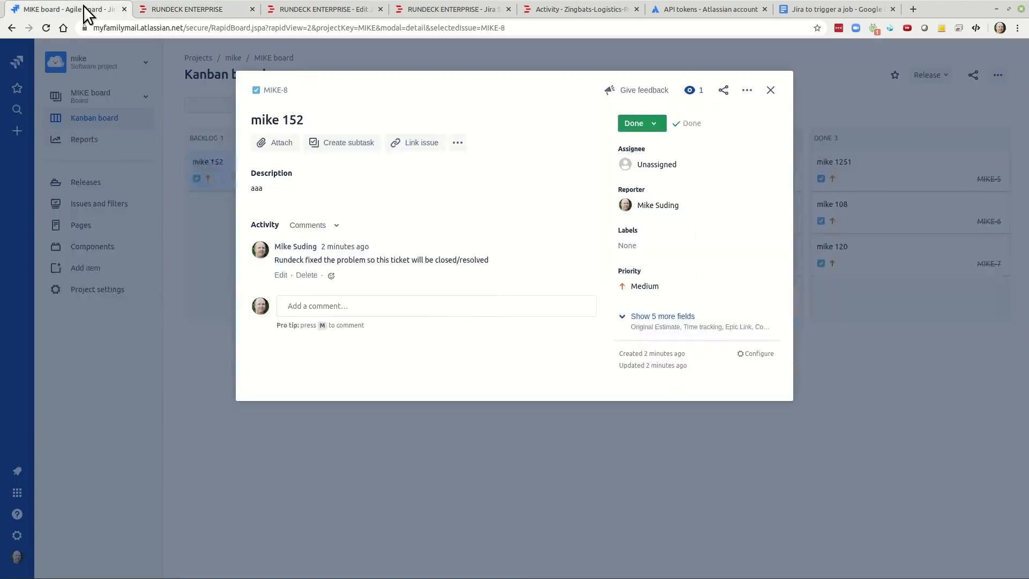
pyautogui.click(771, 90)
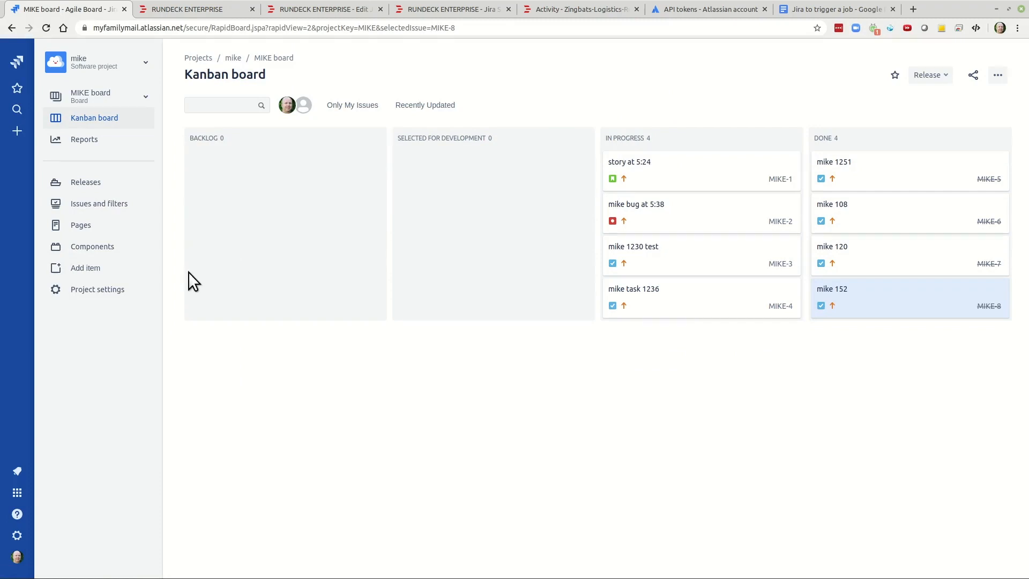
# Open the WebHooks page in Jira's system settings.
pyautogui.click(17, 537)
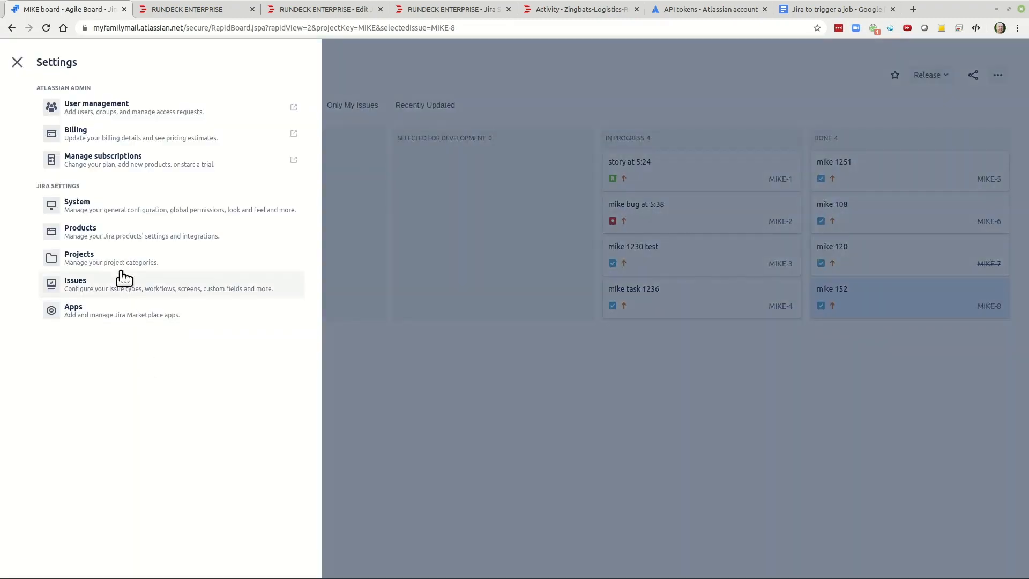
pyautogui.click(78, 202)
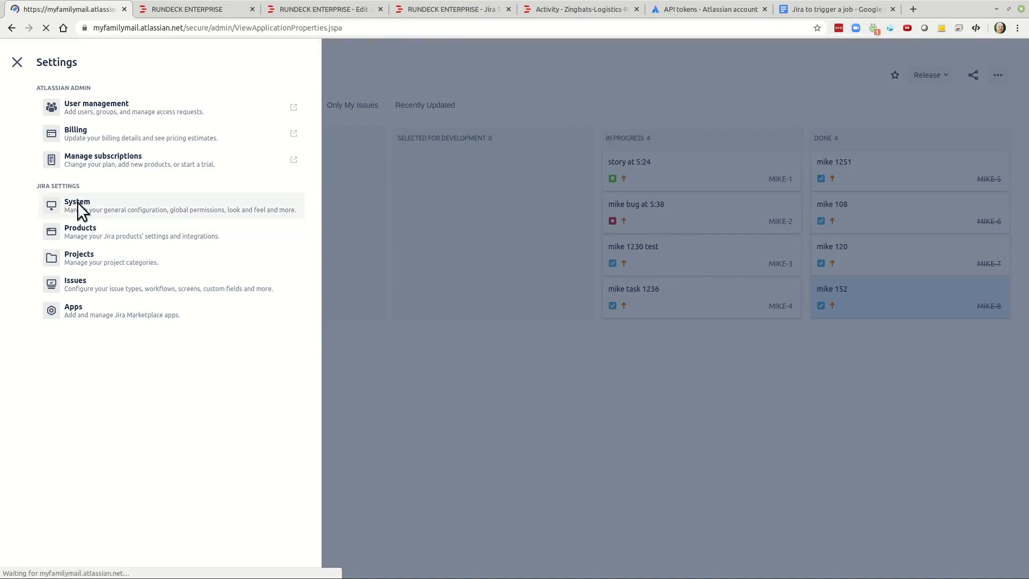
pyautogui.scroll(-10, 86, 343)
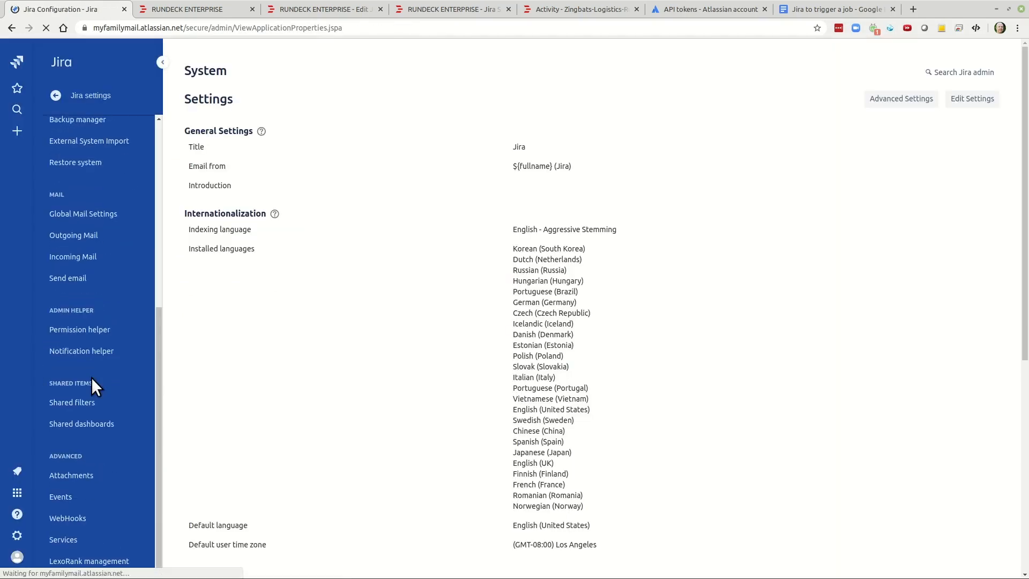
pyautogui.click(78, 525)
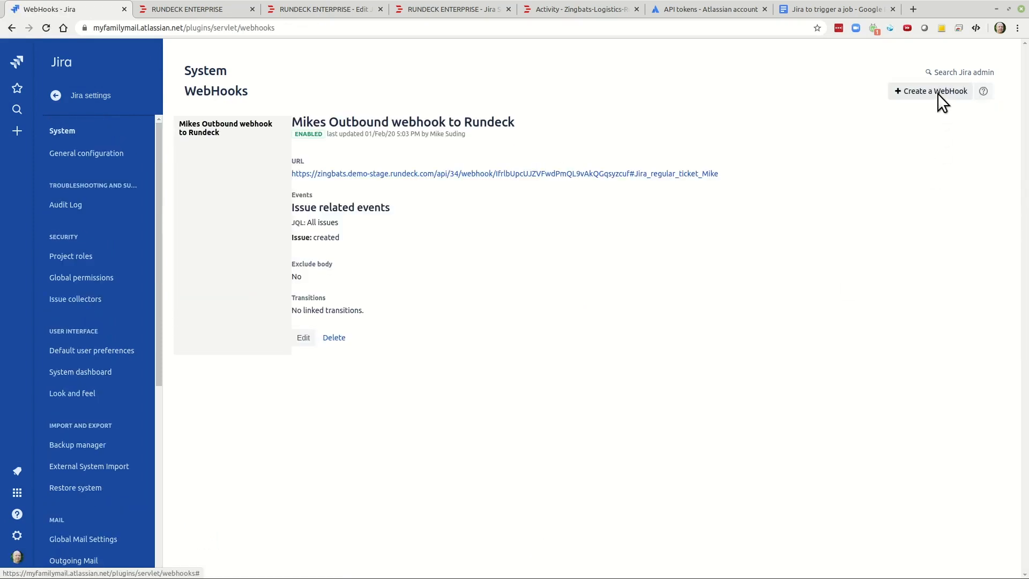
# Open the outbound webhook to Rundeck for editing and review its URL, status and event settings.
pyautogui.click(303, 338)
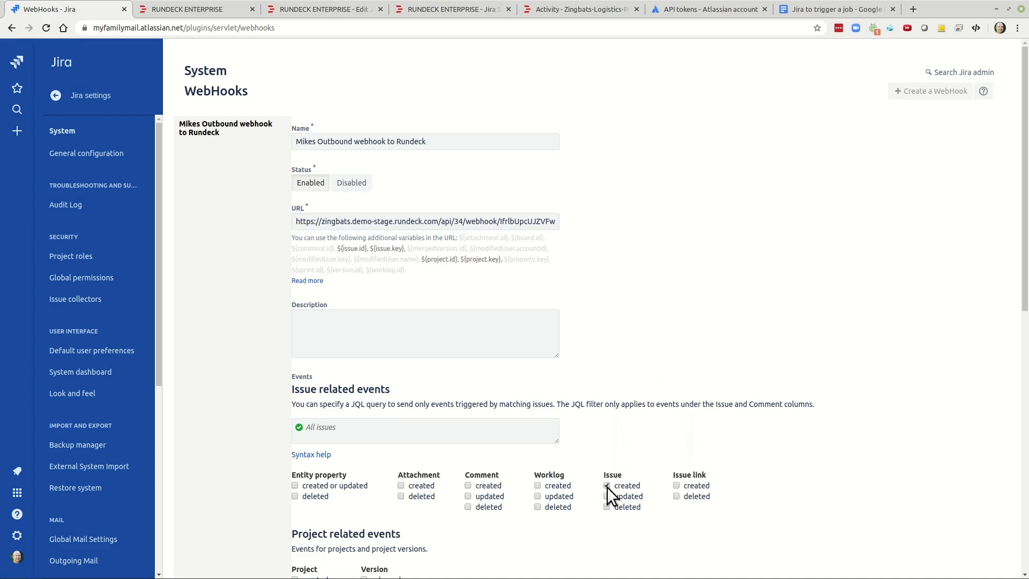
pyautogui.scroll(-4, 614, 479)
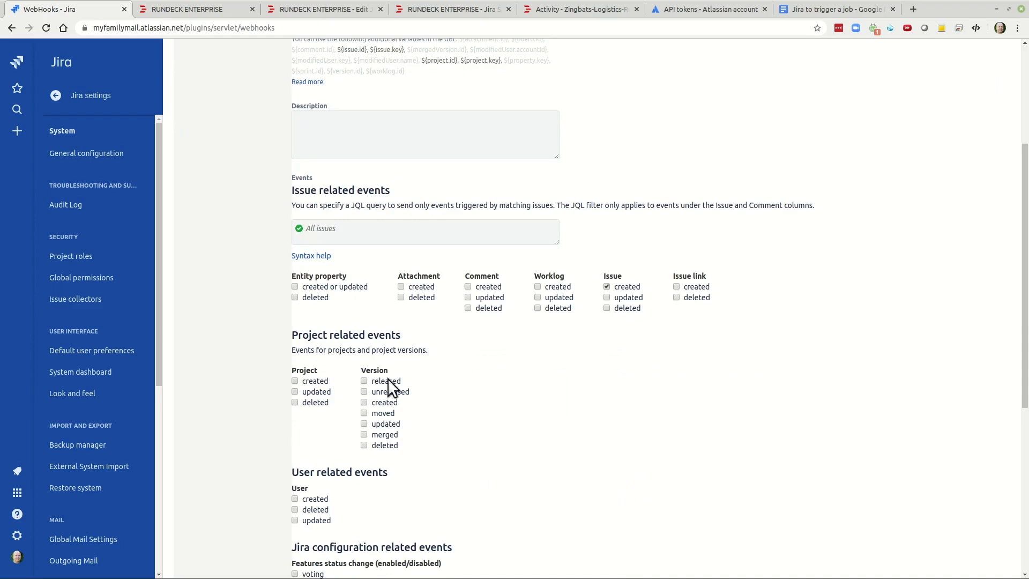
pyautogui.scroll(-5, 379, 497)
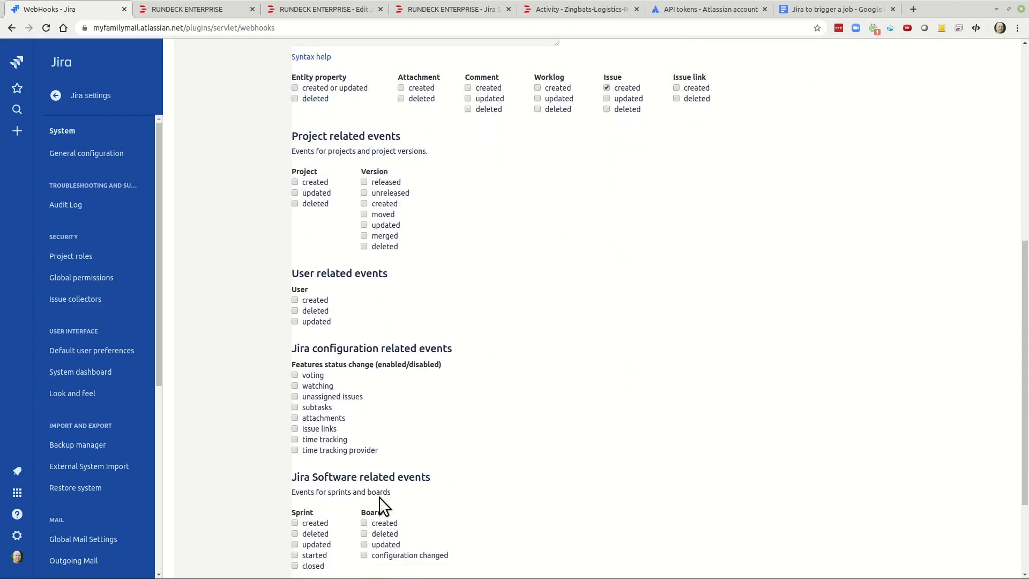
pyautogui.scroll(-2, 379, 497)
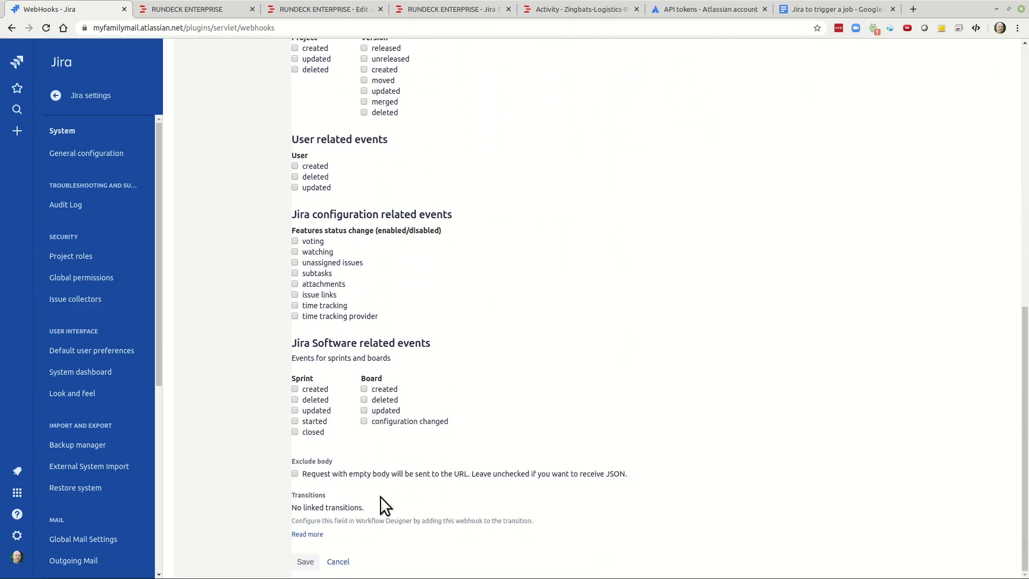
pyautogui.scroll(8, 382, 493)
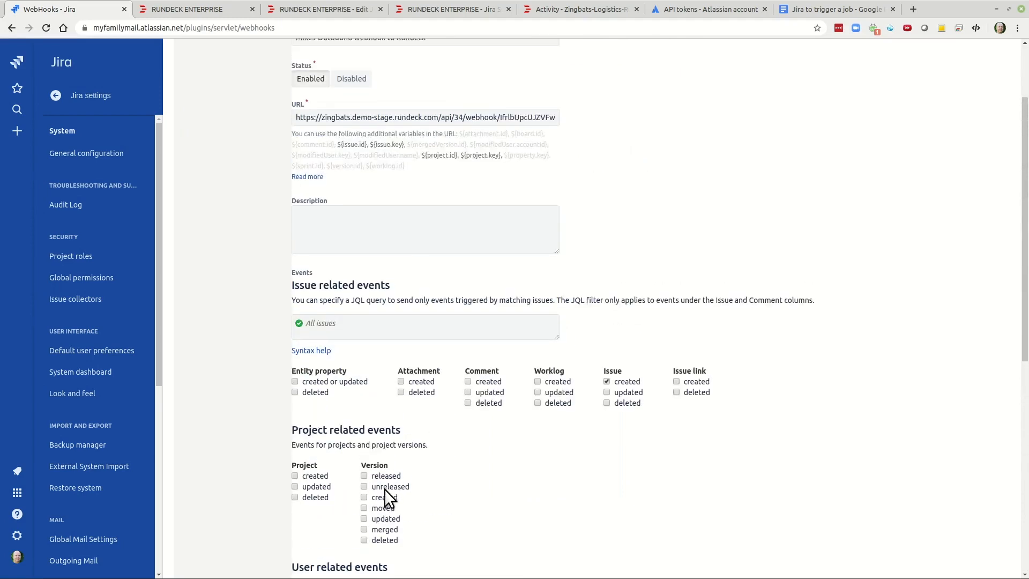
pyautogui.scroll(2, 384, 489)
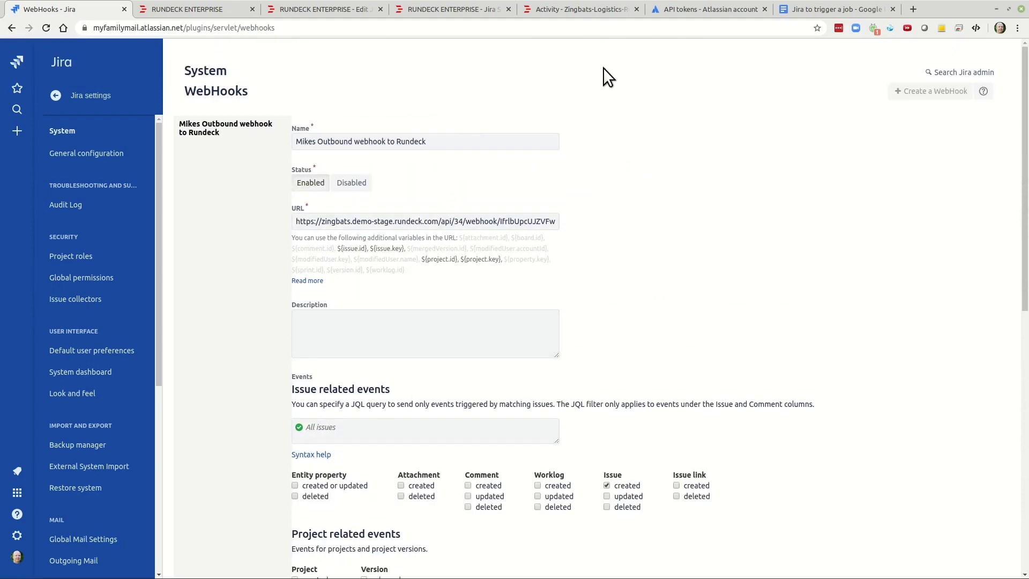
# View the Atlassian account's API tokens page, and check the Rundeck webhook and the "Jira ServiceDesk test" job page.
pyautogui.click(676, 10)
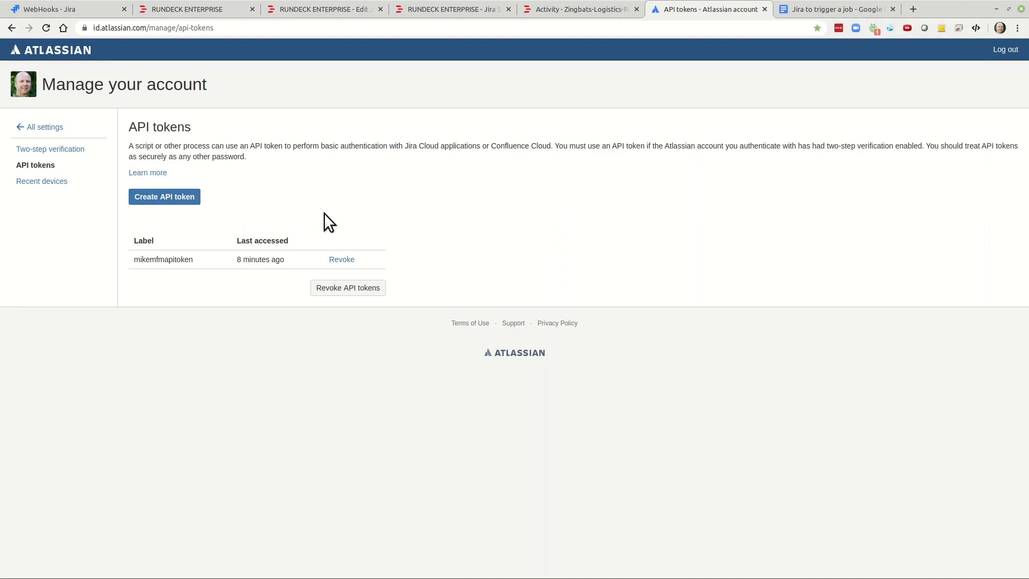
pyautogui.click(217, 8)
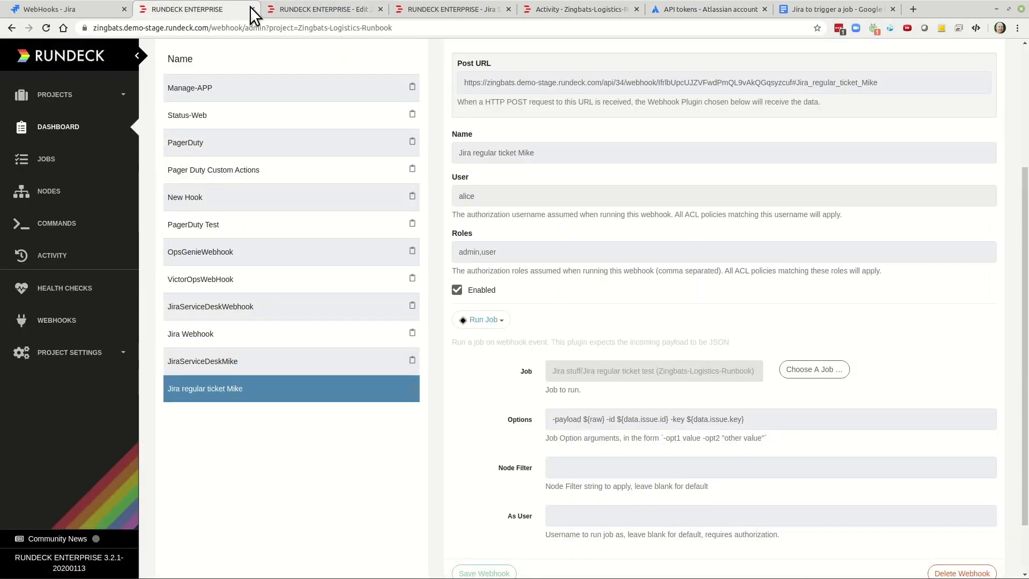
pyautogui.click(426, 7)
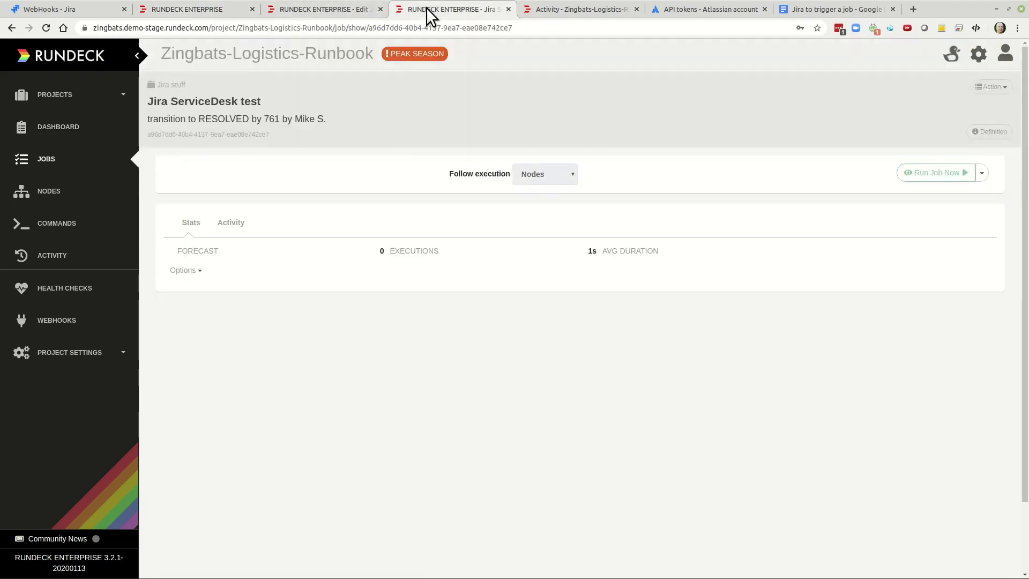
# Return to Jira, leave the webhook settings and open the Demo service desk project's queue.
pyautogui.click(70, 12)
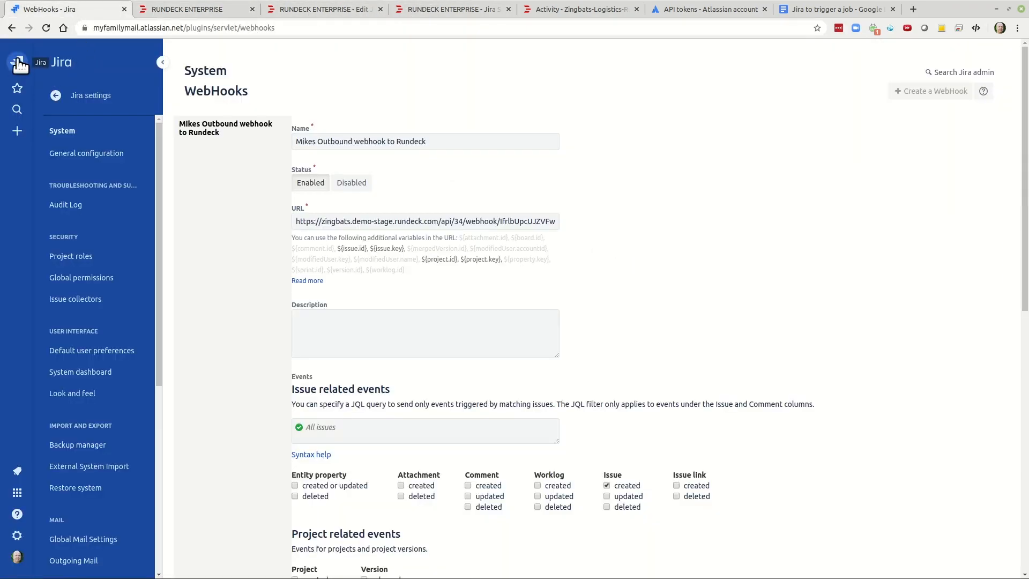
pyautogui.click(43, 62)
pyautogui.click(608, 91)
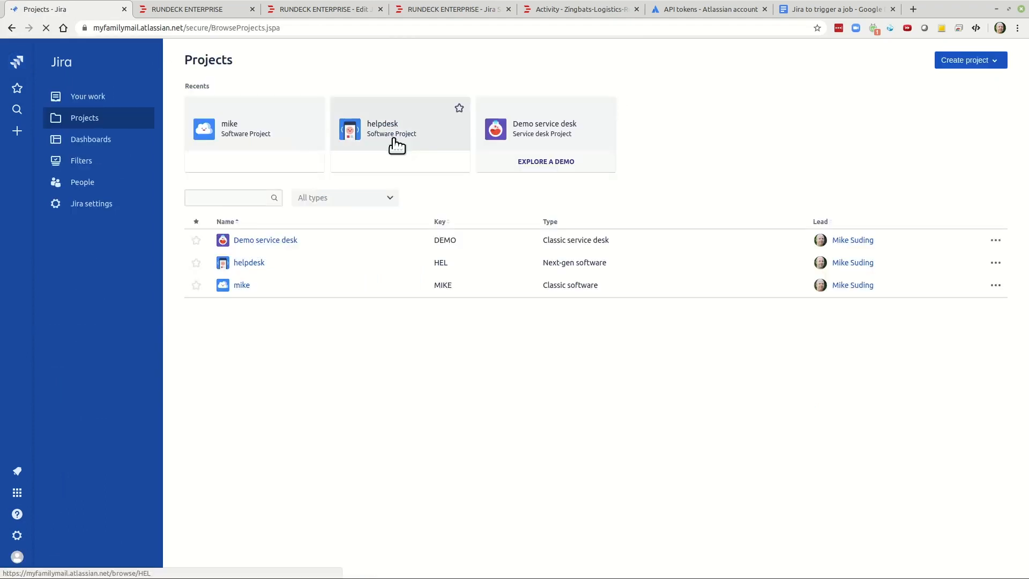
pyautogui.click(535, 128)
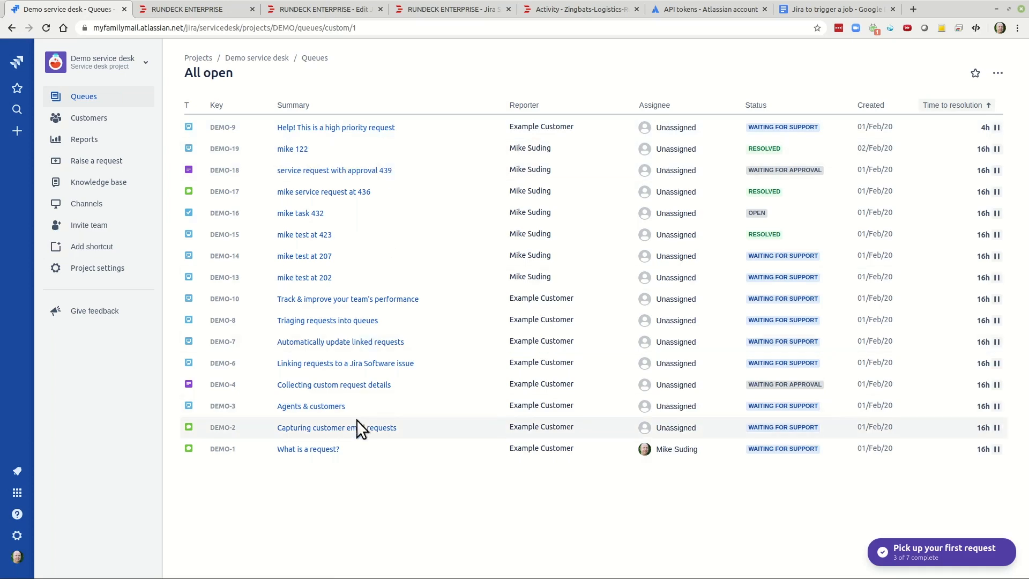
# Create an IT Help issue in the Demo service desk project with the summary "mike 156" and the description "bbbb".
pyautogui.click(17, 131)
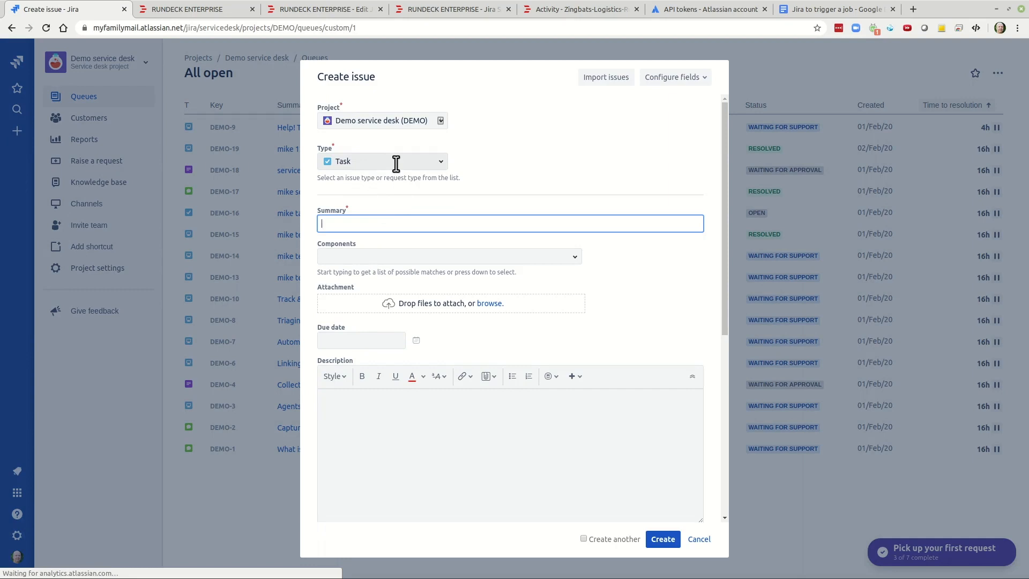
pyautogui.click(395, 161)
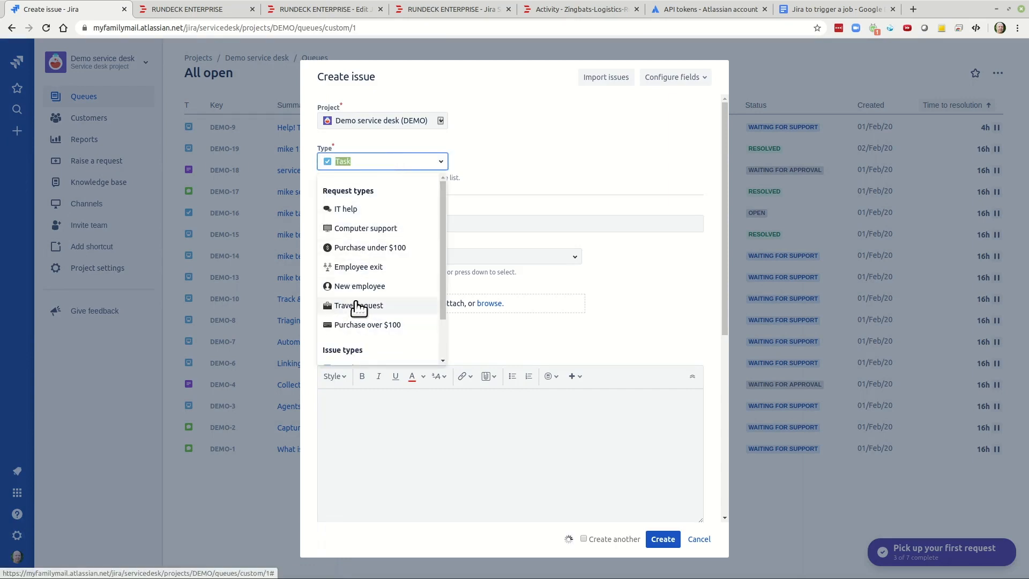
pyautogui.scroll(-1, 353, 301)
pyautogui.click(349, 313)
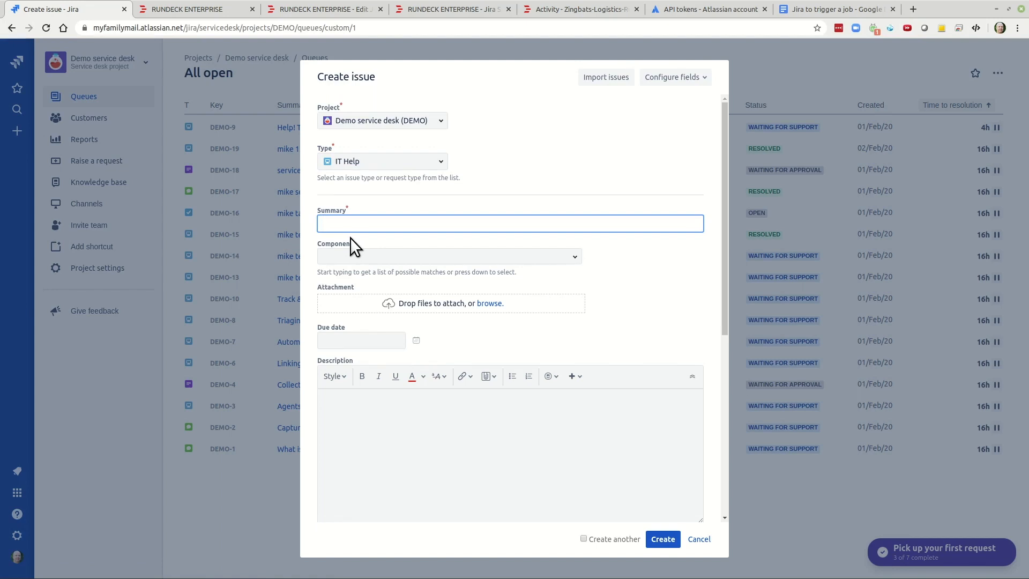
pyautogui.write('mike ')
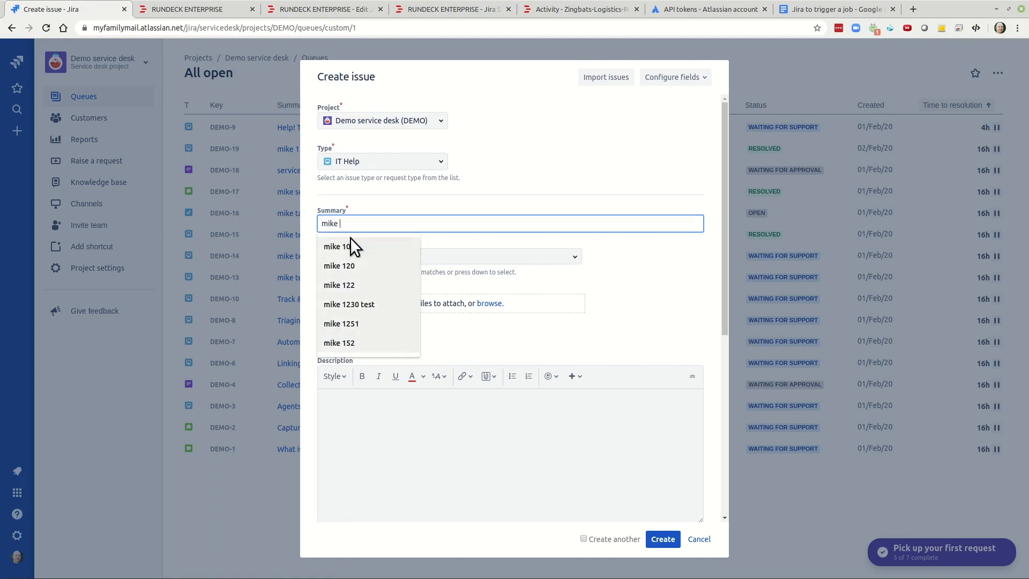
pyautogui.write('156')
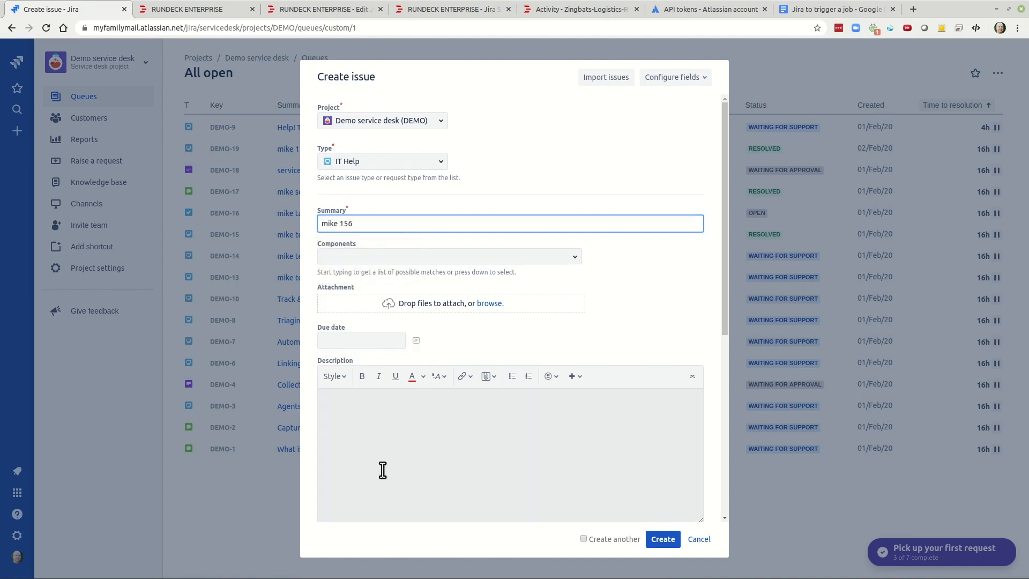
pyautogui.click(384, 476)
pyautogui.write('bbbb')
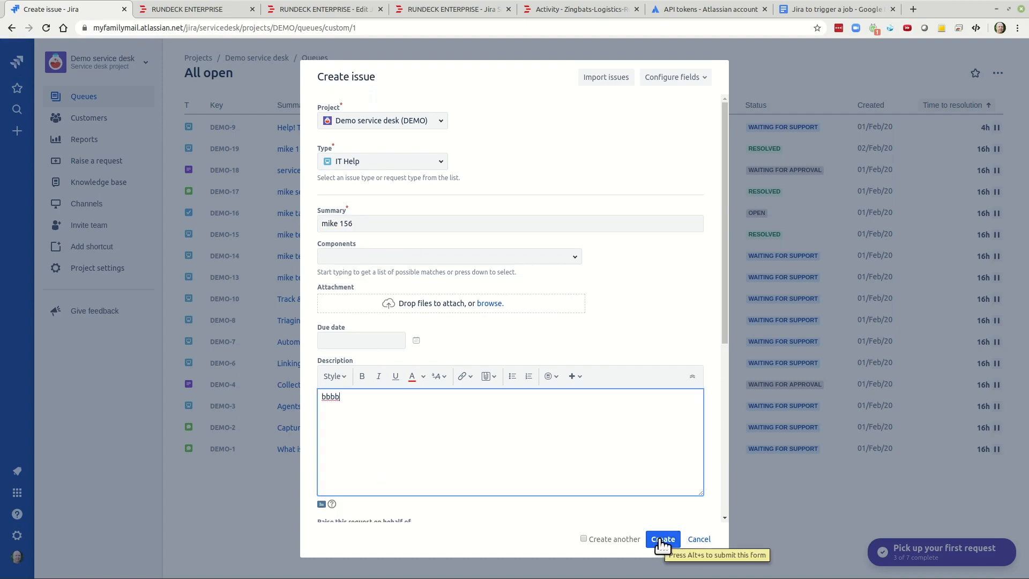
pyautogui.click(661, 540)
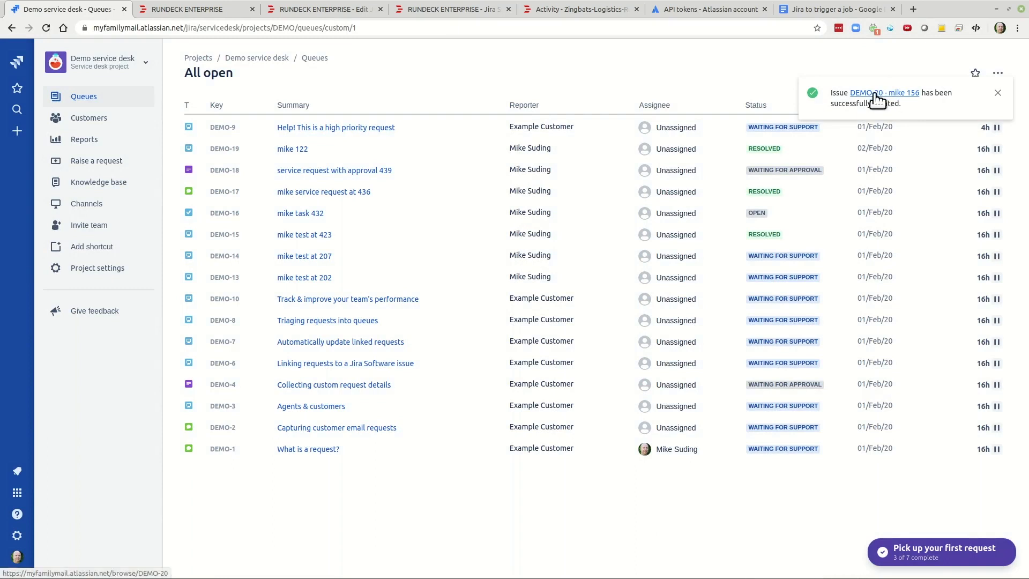
# Open the new mike 156 issue to check its comments and status, and reload the activity list in Rundeck.
pyautogui.click(875, 94)
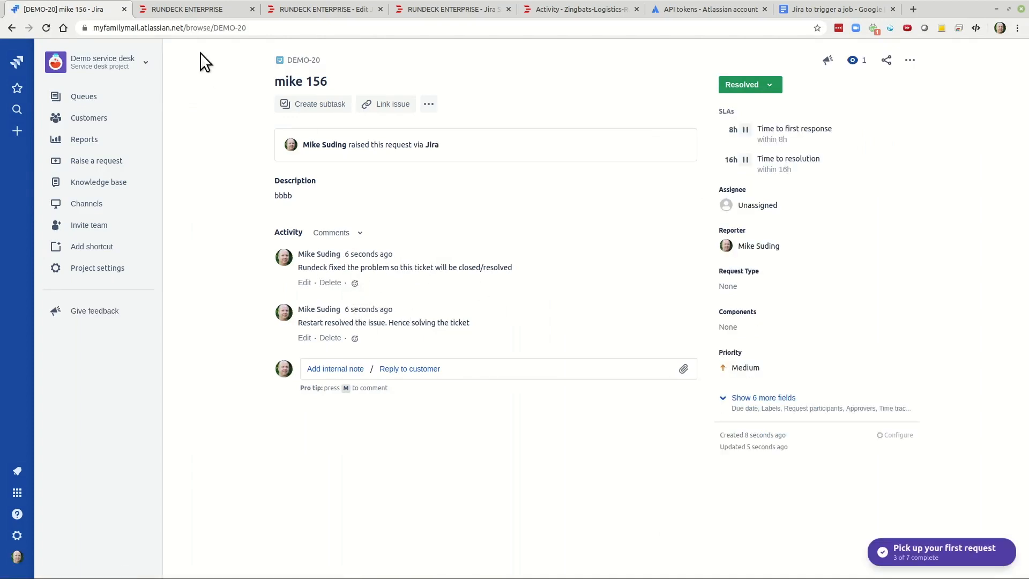
pyautogui.click(558, 8)
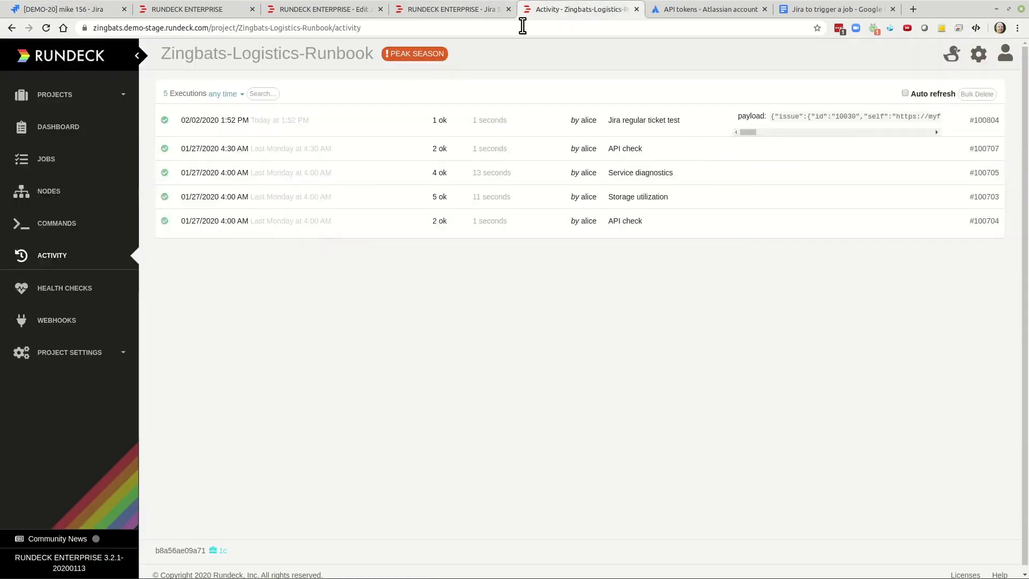
pyautogui.click(53, 256)
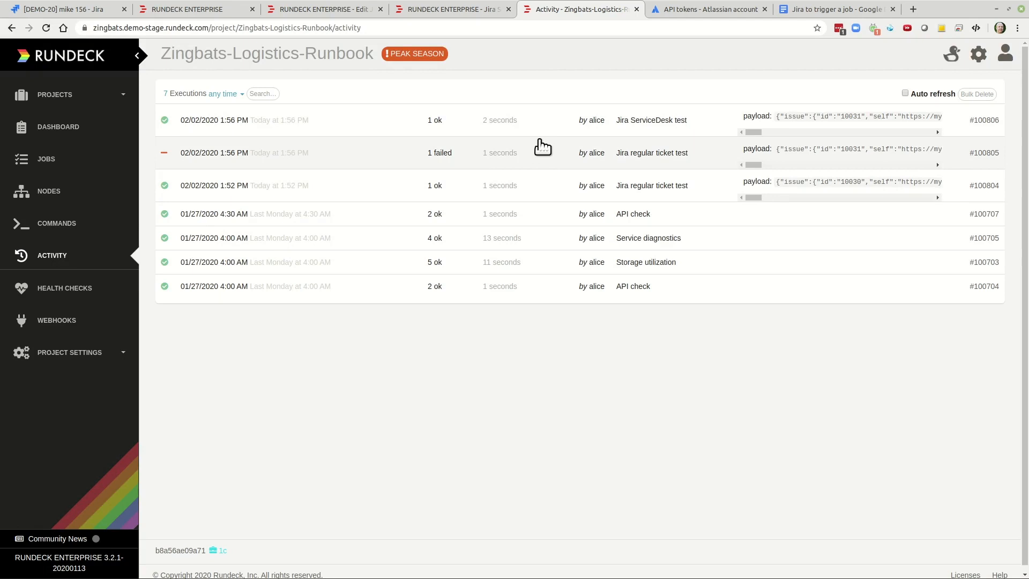
# Open the Rundeck job "Jira ServiceDesk test" for editing and review its workflow steps.
pyautogui.click(456, 5)
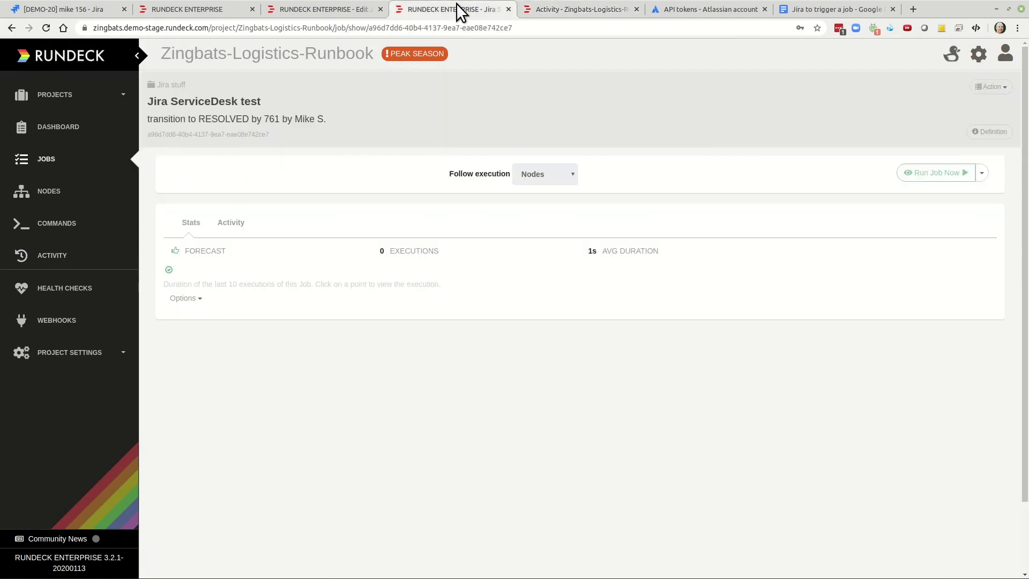
pyautogui.click(991, 89)
pyautogui.click(947, 108)
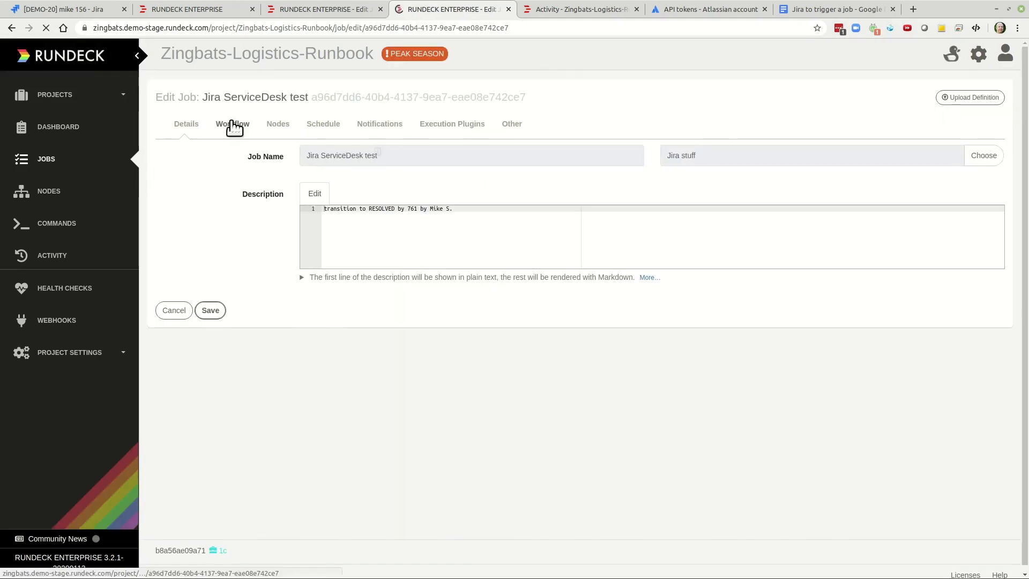
pyautogui.click(233, 125)
pyautogui.scroll(-3, 517, 459)
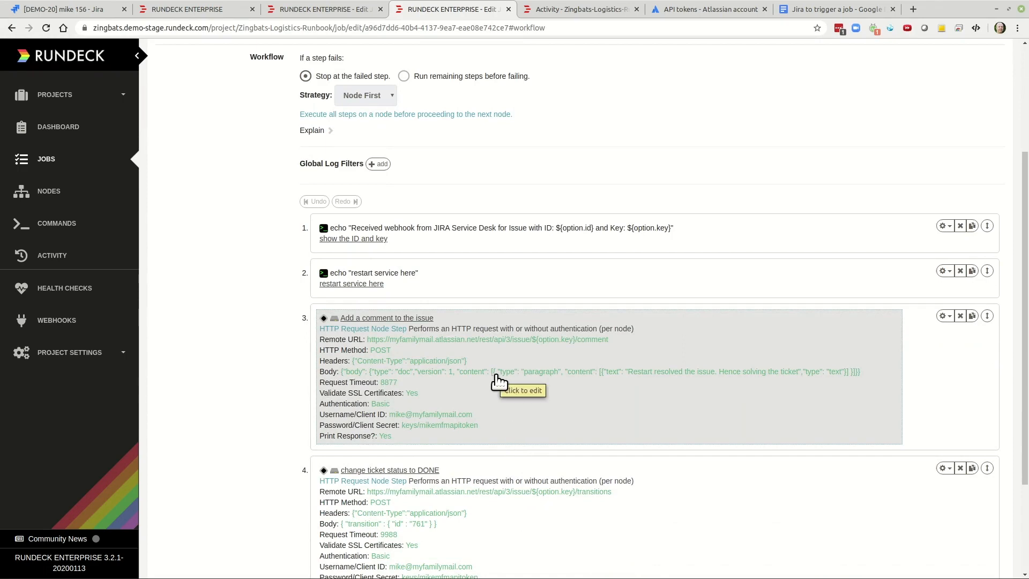
# Examine the service desk job's "Add a comment to the issue" step, from its URL and body to its response settings, and close it.
pyautogui.click(509, 388)
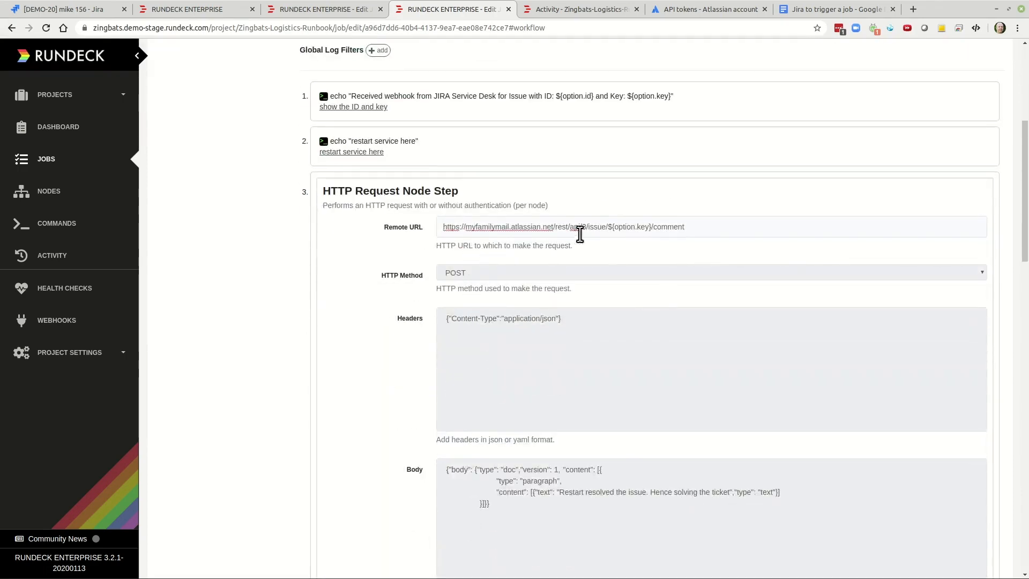
pyautogui.scroll(-3, 711, 241)
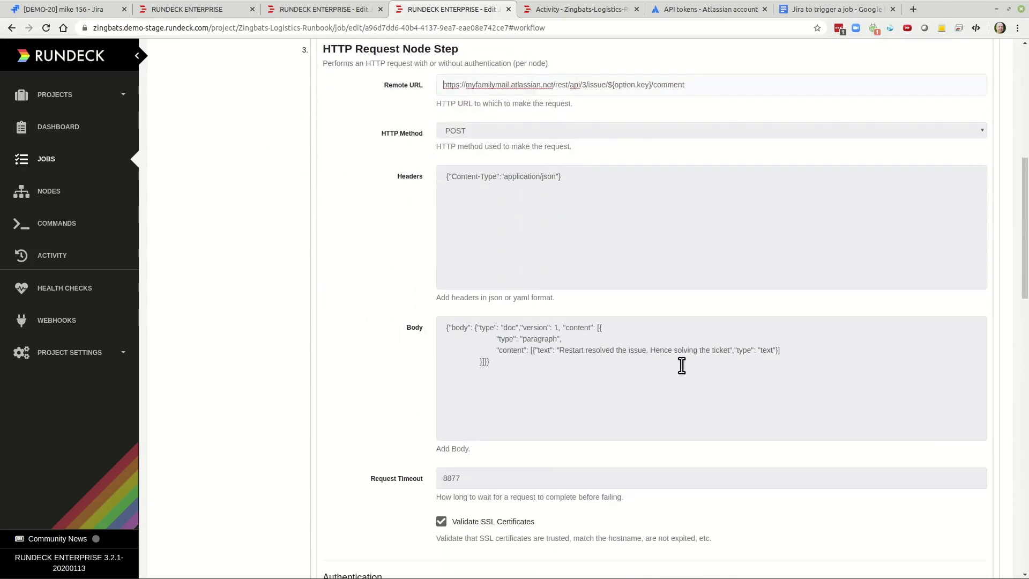
pyautogui.scroll(-12, 705, 349)
pyautogui.scroll(-7, 391, 501)
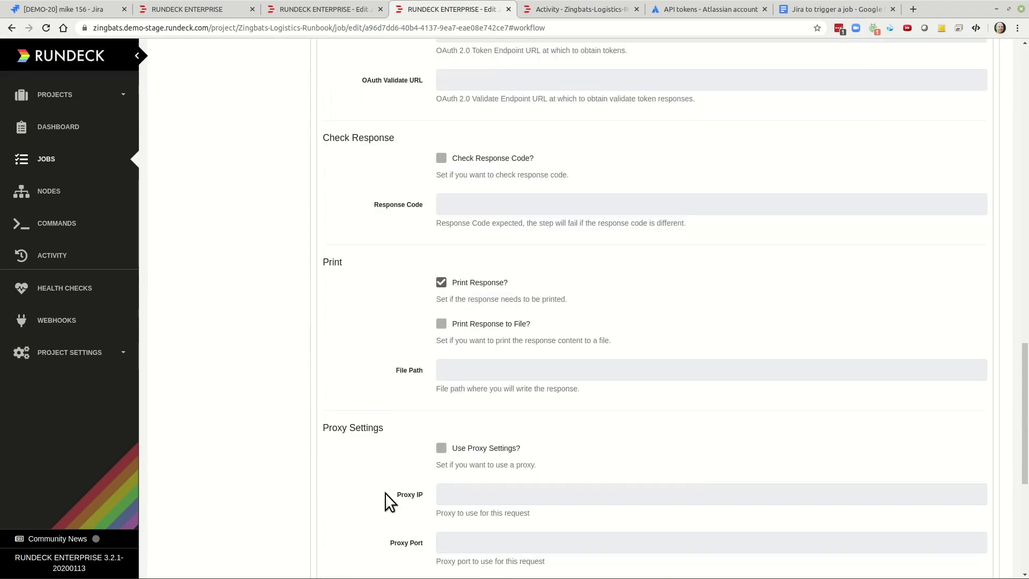
pyautogui.click(338, 431)
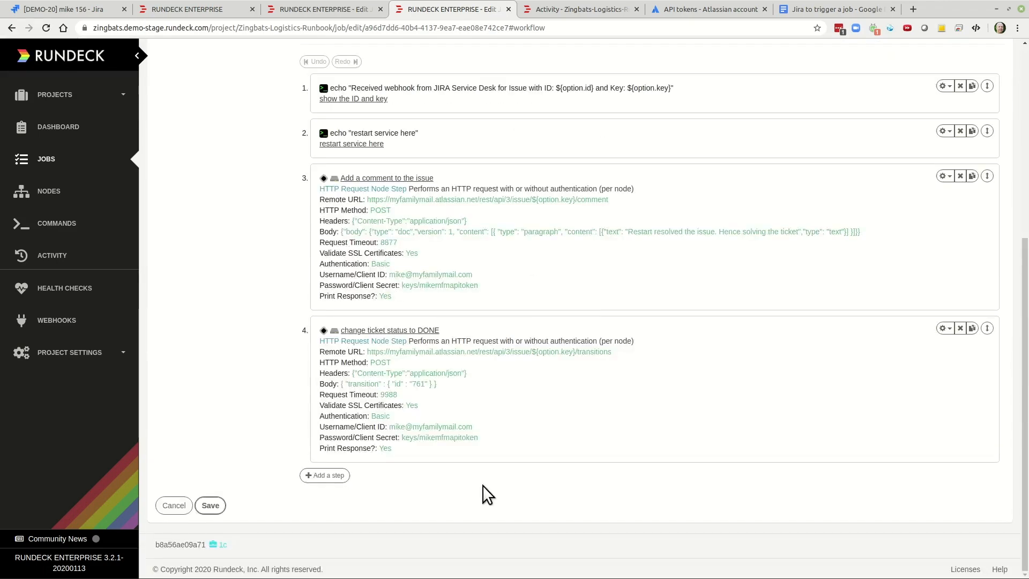
# Examine the "change ticket status to DONE" step from its transitions URL and body to its authentication and print settings, close it, and cancel editing the job.
pyautogui.click(452, 391)
pyautogui.scroll(-1, 523, 441)
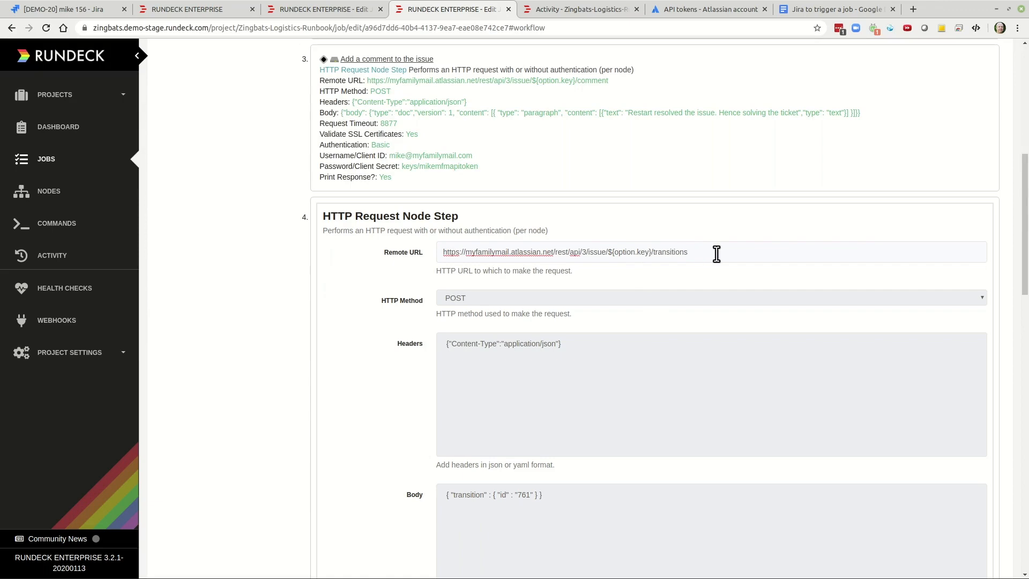
pyautogui.scroll(-7, 696, 327)
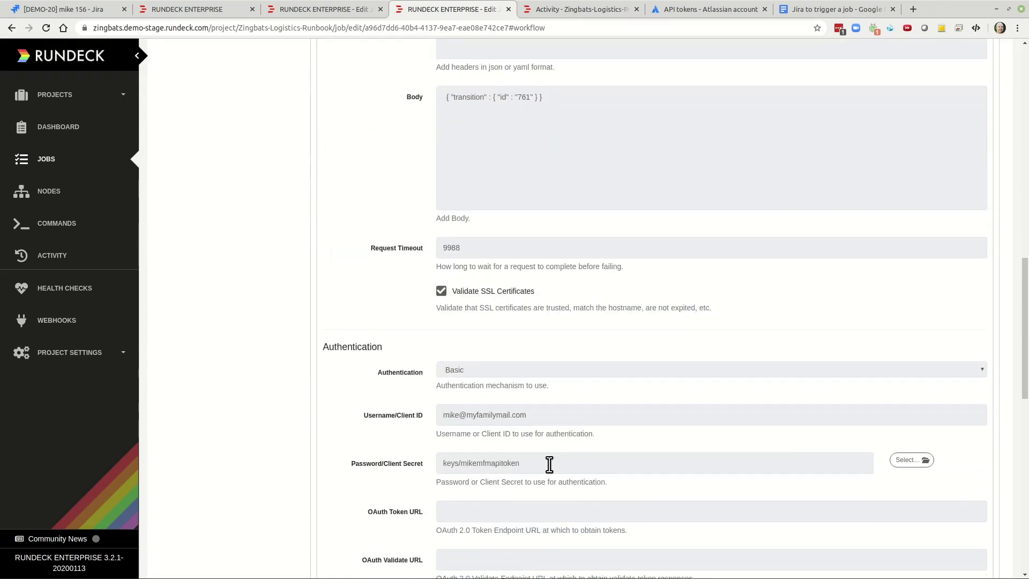
pyautogui.scroll(-12, 538, 472)
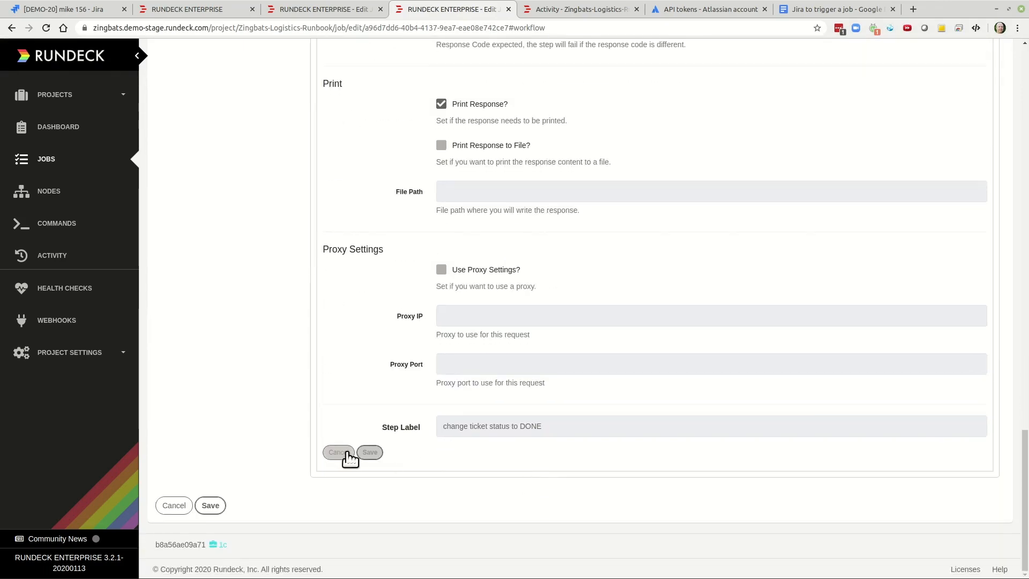
pyautogui.click(369, 453)
pyautogui.click(175, 506)
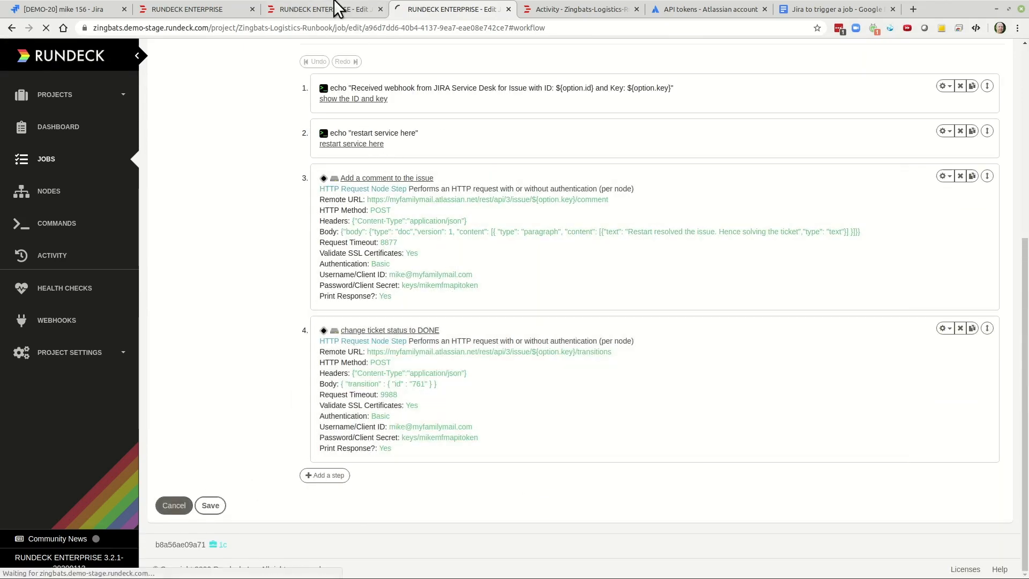
# Open the JiraServiceDeskMike webhook in Rundeck to review its post URL, assigned job and options.
pyautogui.click(176, 5)
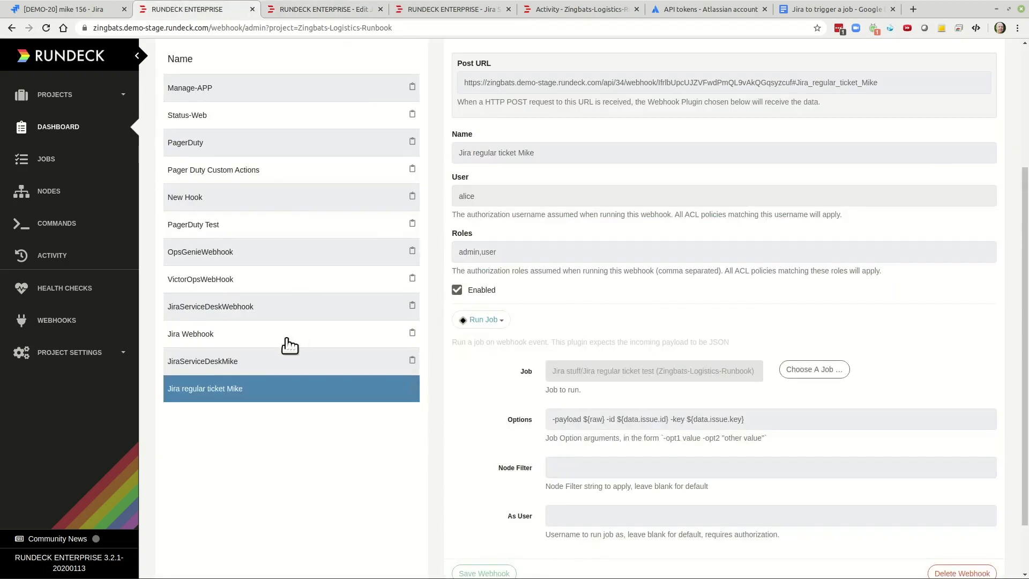
pyautogui.click(238, 363)
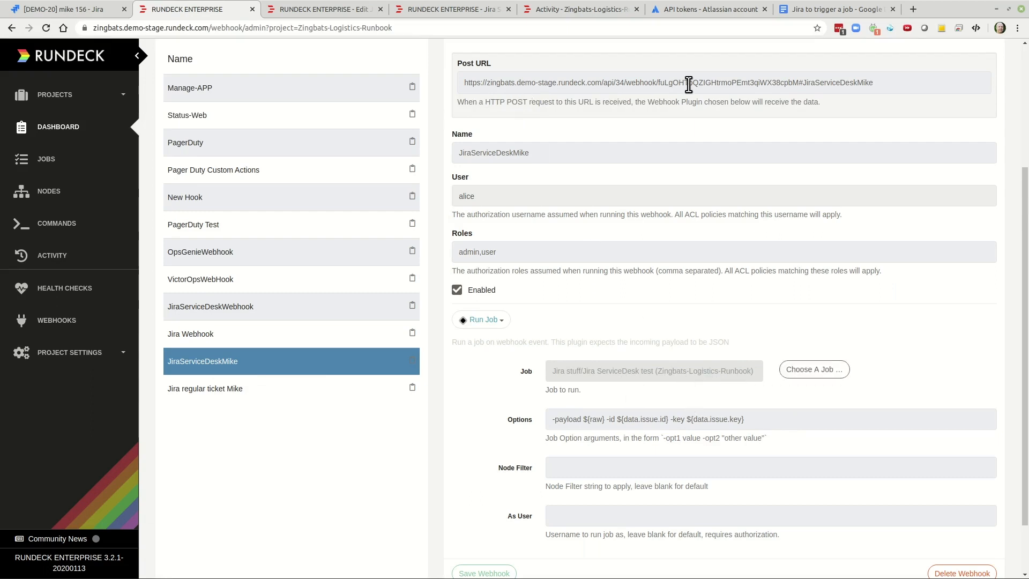
# Open the Custom rule in the Demo service desk project's automation settings in Jira to review its trigger and webhook action, and switch to the Google Docs diagram.
pyautogui.click(79, 9)
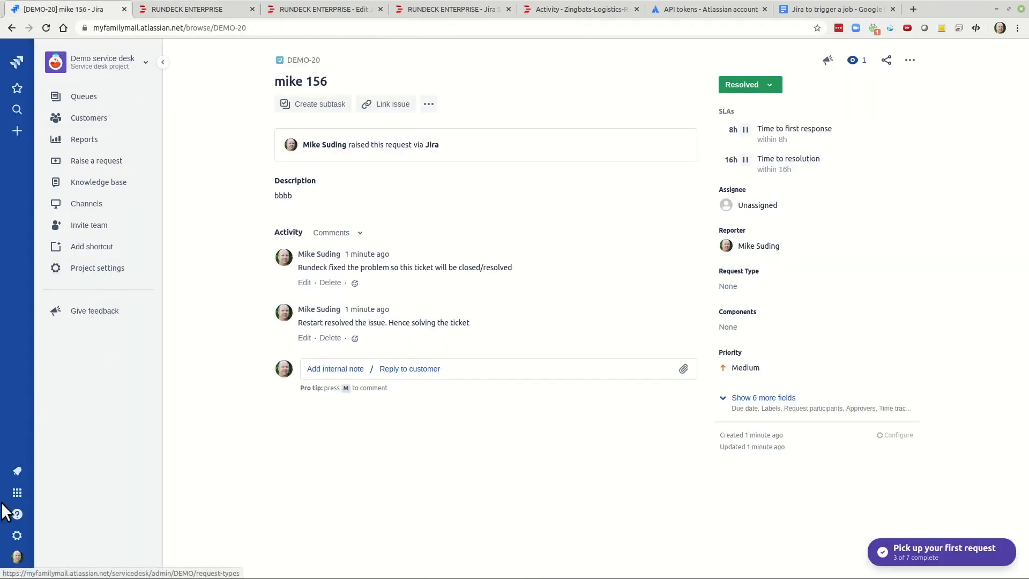
pyautogui.click(108, 264)
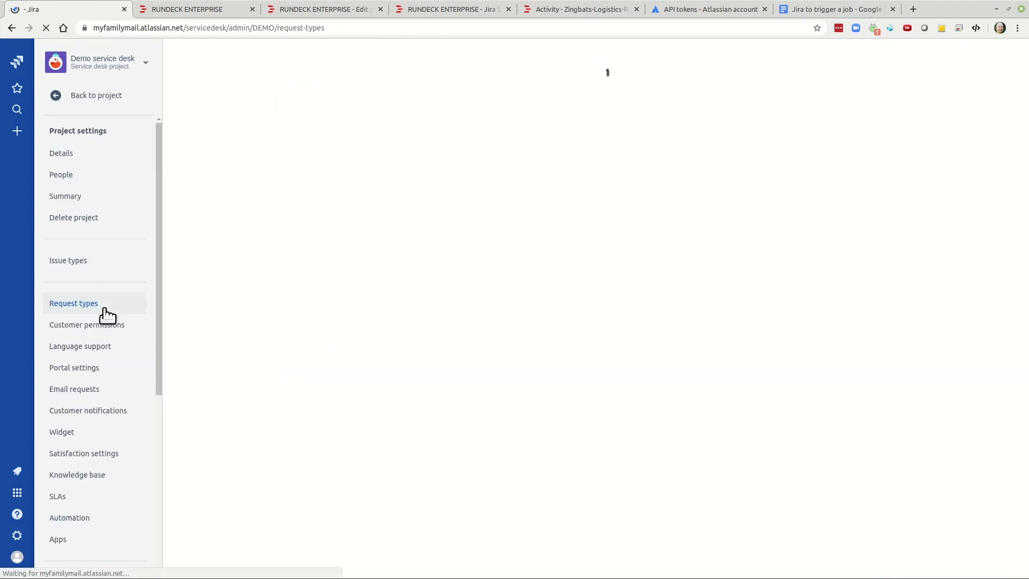
pyautogui.click(70, 518)
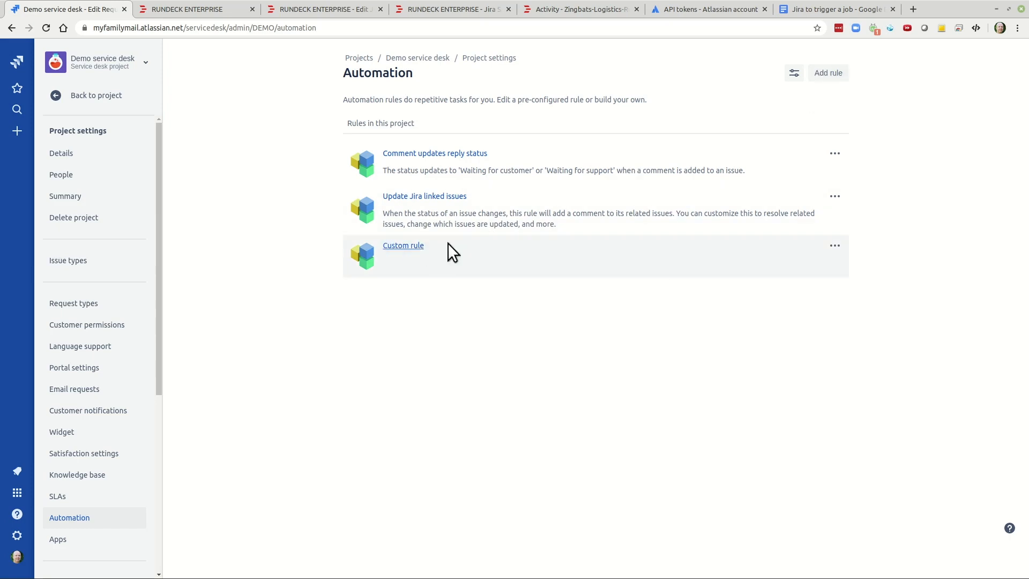
pyautogui.click(835, 246)
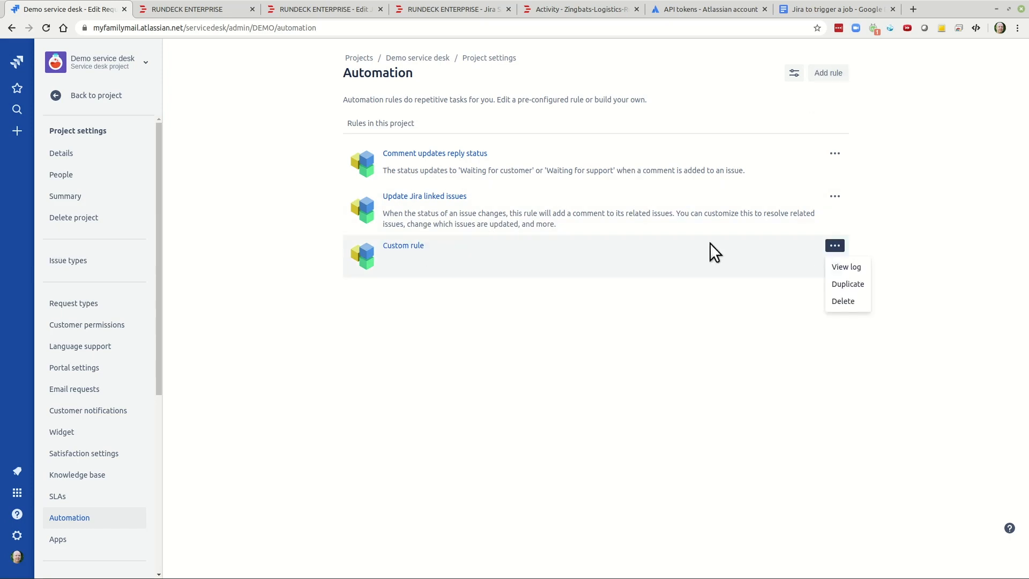
pyautogui.click(409, 247)
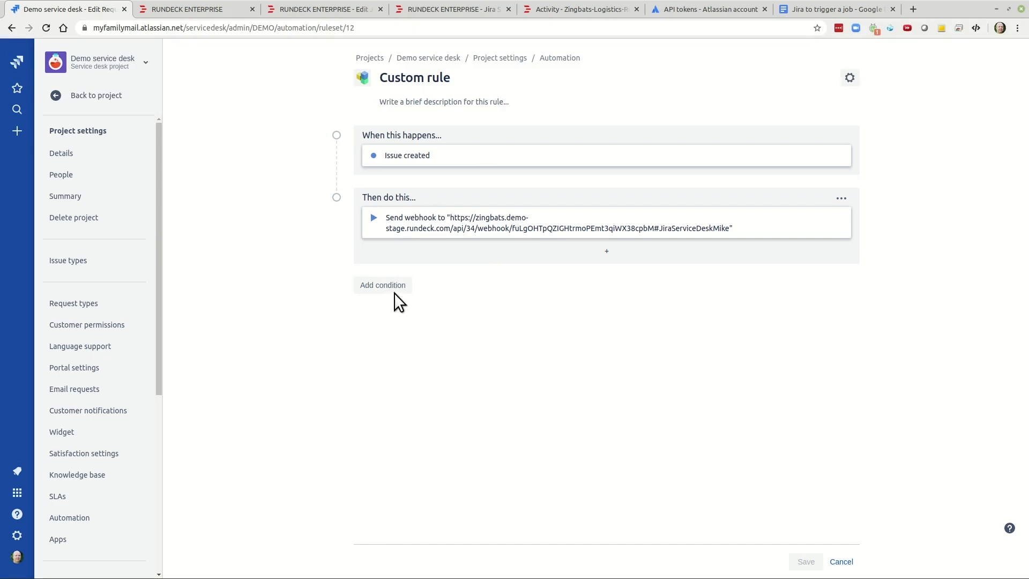
pyautogui.click(800, 8)
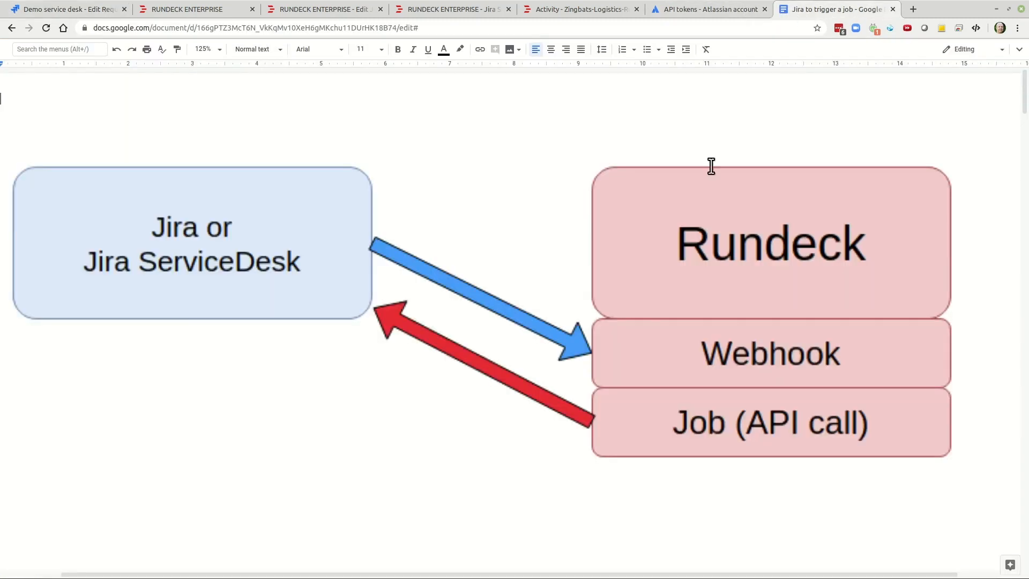